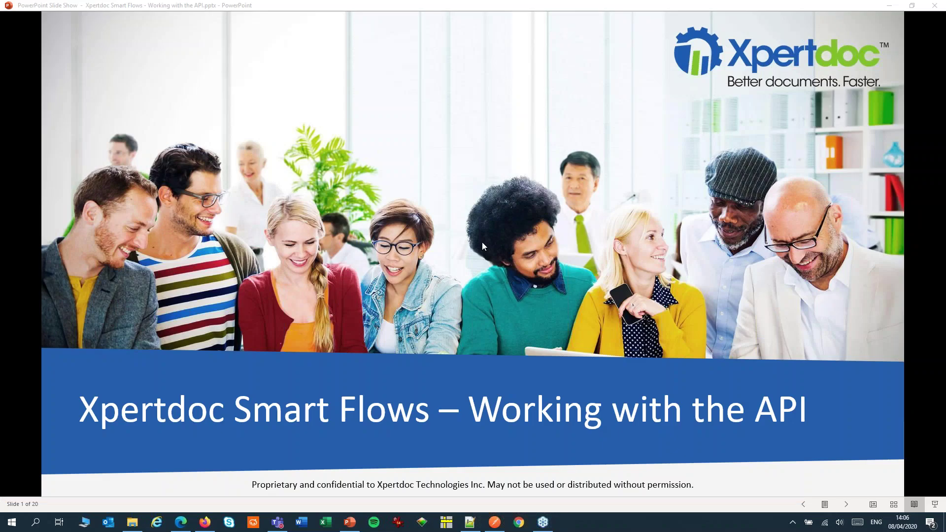
Step: Advance to the Overview slide, then switch to the quote.xml sample data in Notepad++
key("Right")
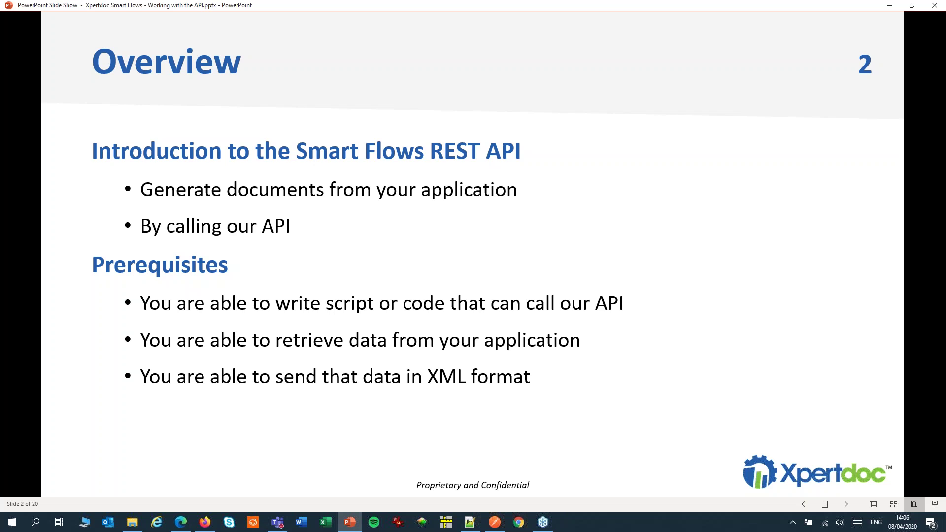
left_click(469, 523)
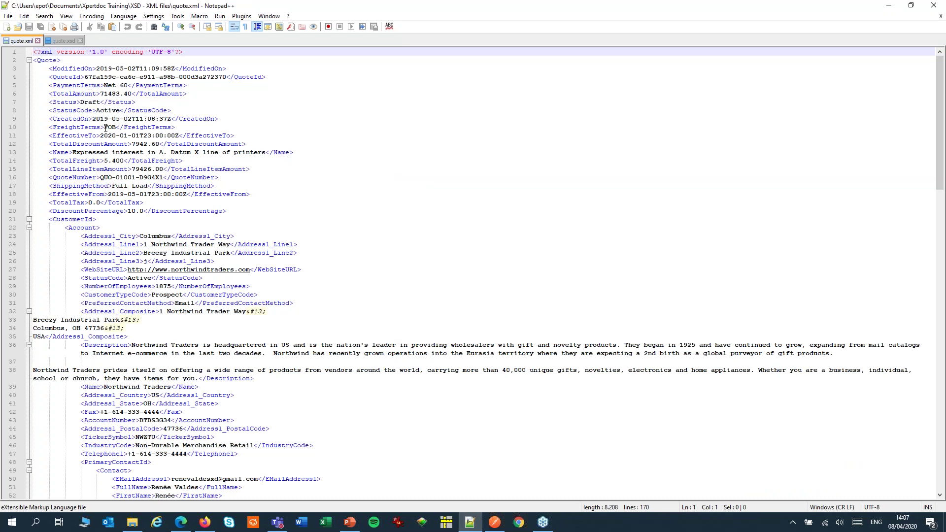
Step: Inspect the quote.xsd schema, then return to the Smart Flows Project Console in Firefox
left_click(63, 42)
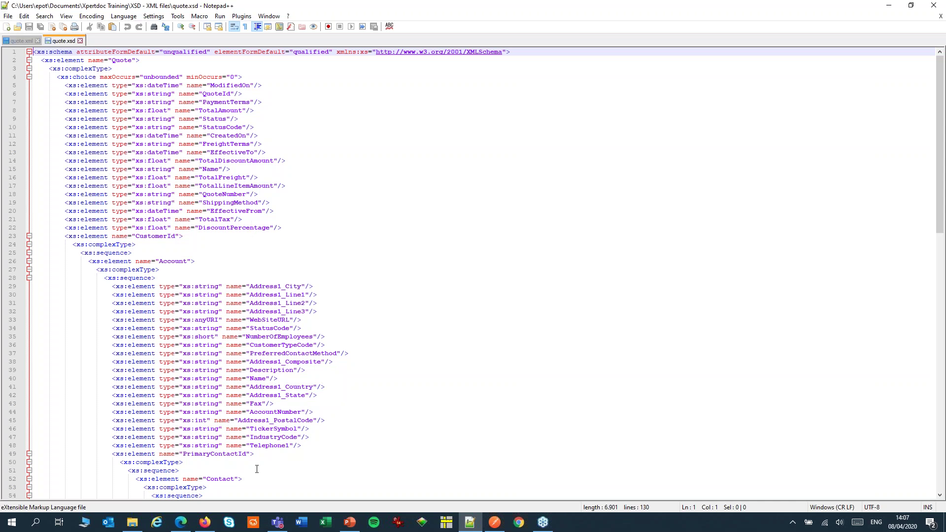
left_click(205, 524)
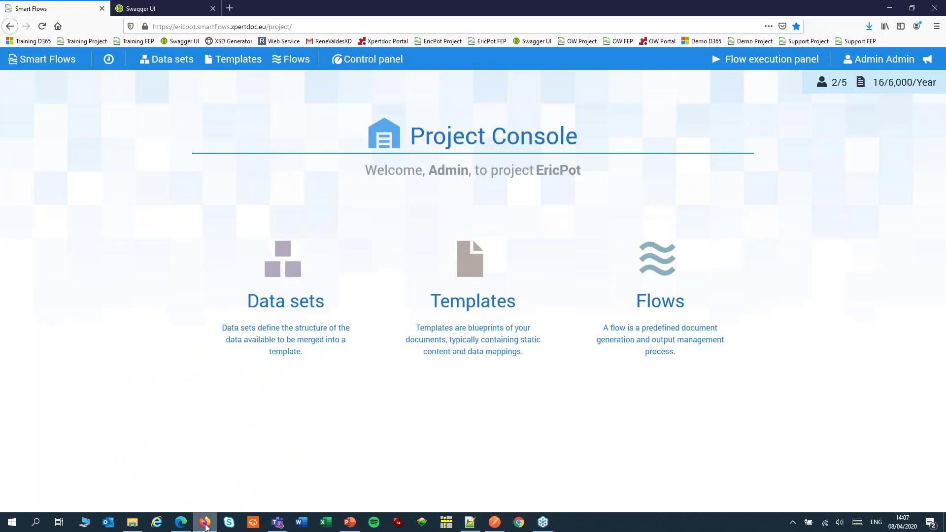
Step: Create data set 'Quote Data Set' from schema quote.xsd with root element Quote
left_click(278, 309)
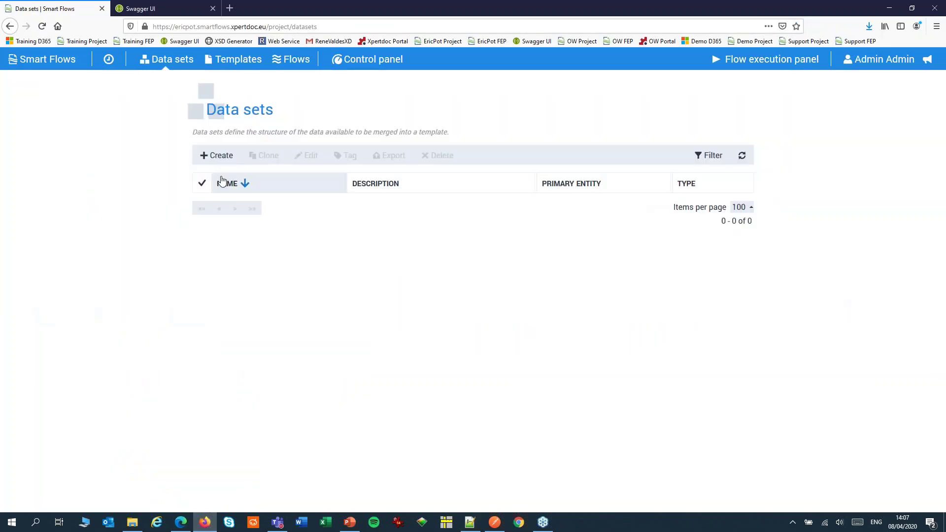
left_click(216, 155)
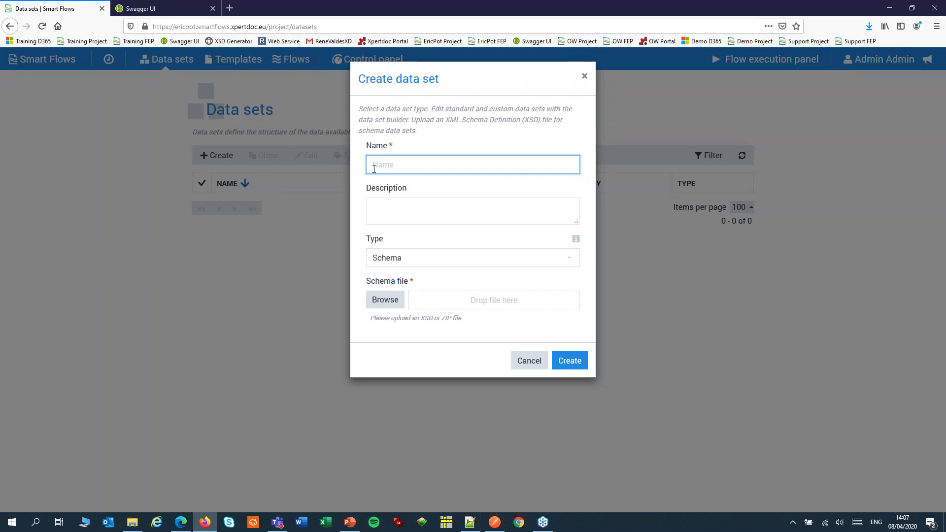
type("Quote Data Set")
left_click(385, 299)
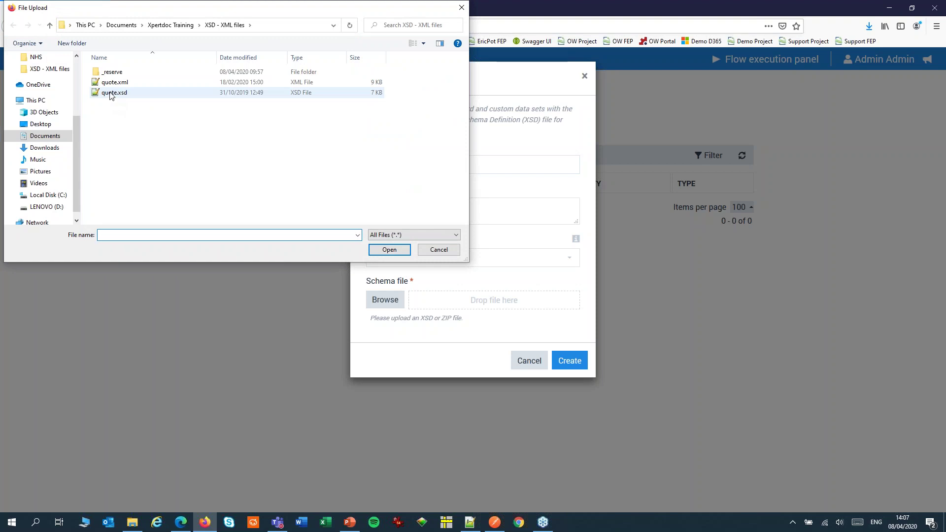
left_click(111, 93)
left_click(380, 250)
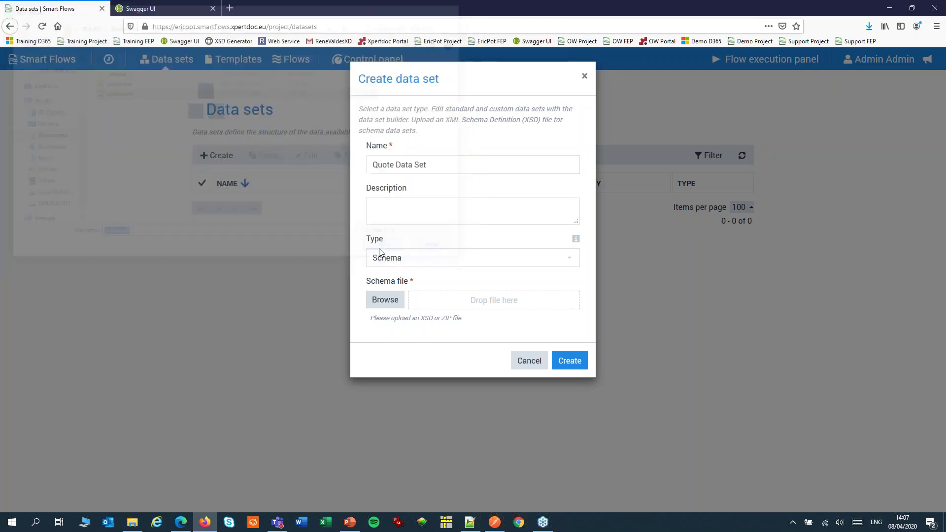
left_click(464, 360)
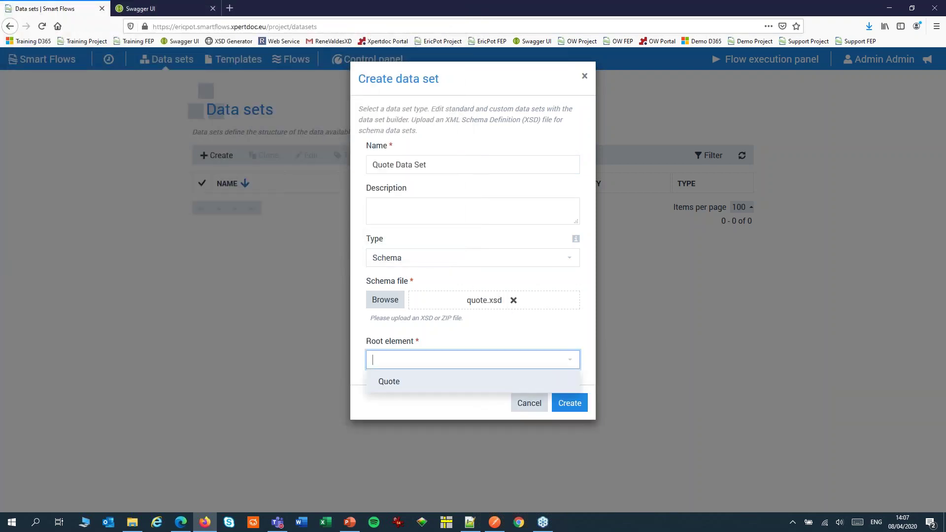
left_click(434, 383)
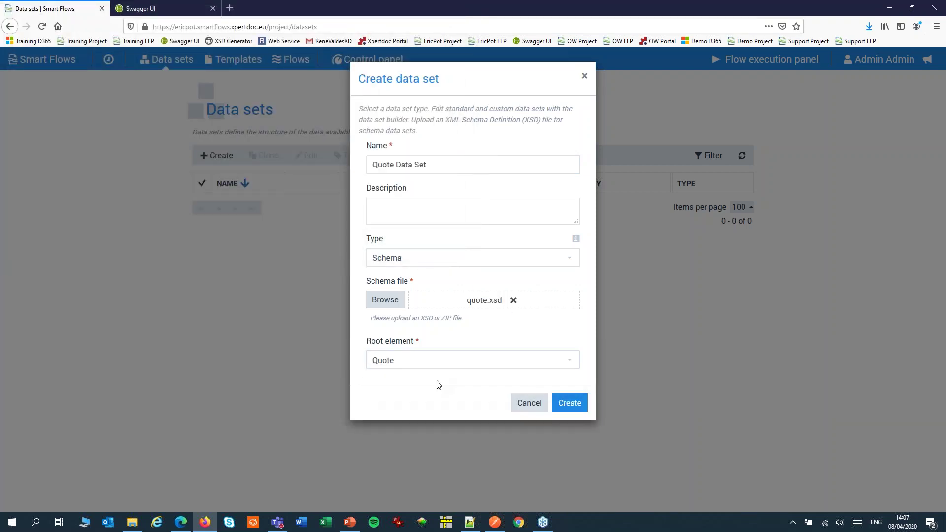
left_click(566, 403)
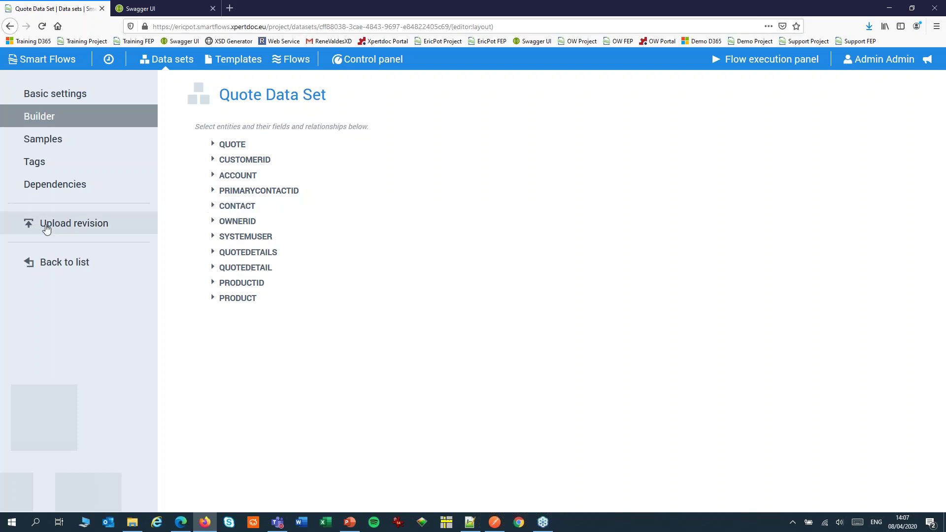
Step: Add sample 'Quote Sample' from quote.xml to the data set, then return to the Project Console
left_click(59, 143)
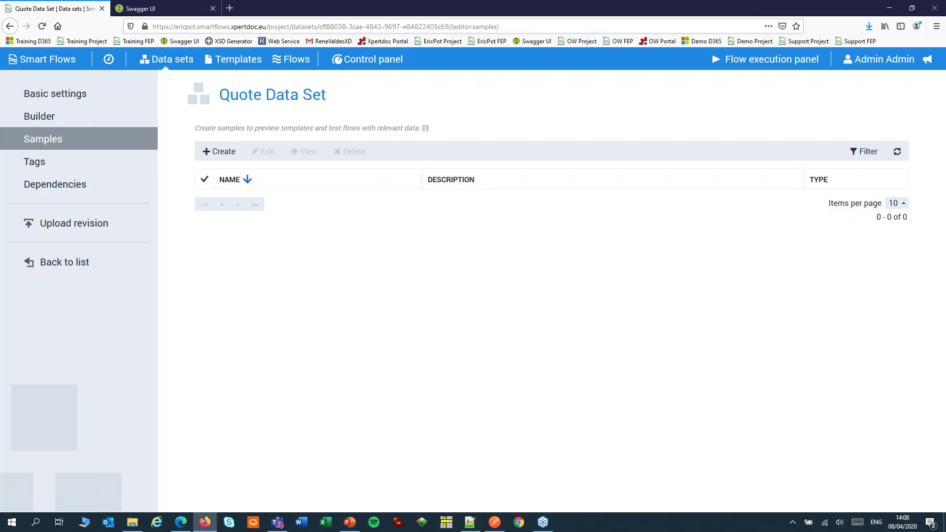
left_click(219, 151)
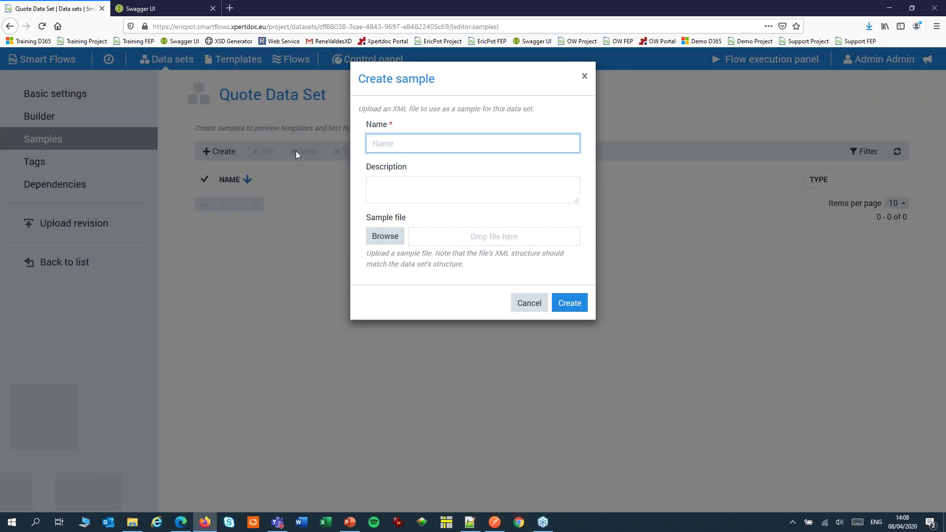
type("Quote Sample")
left_click(382, 237)
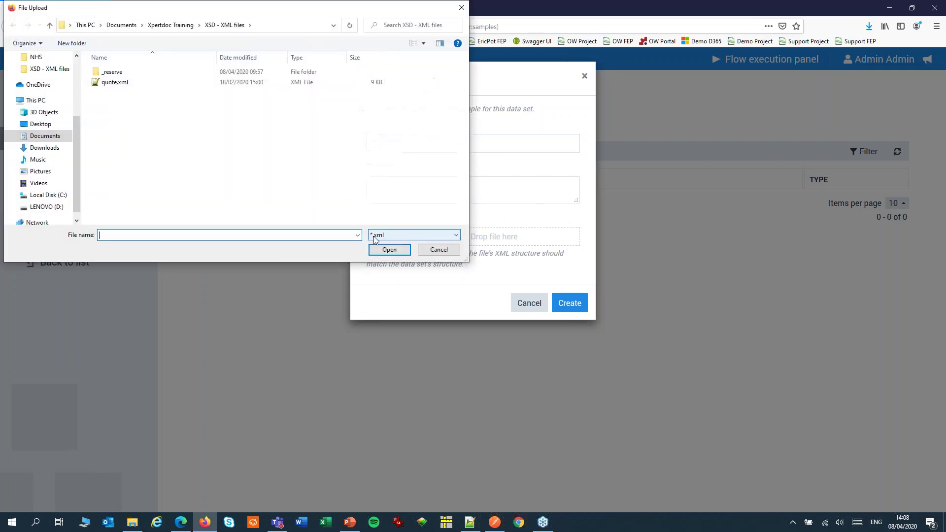
left_click(114, 82)
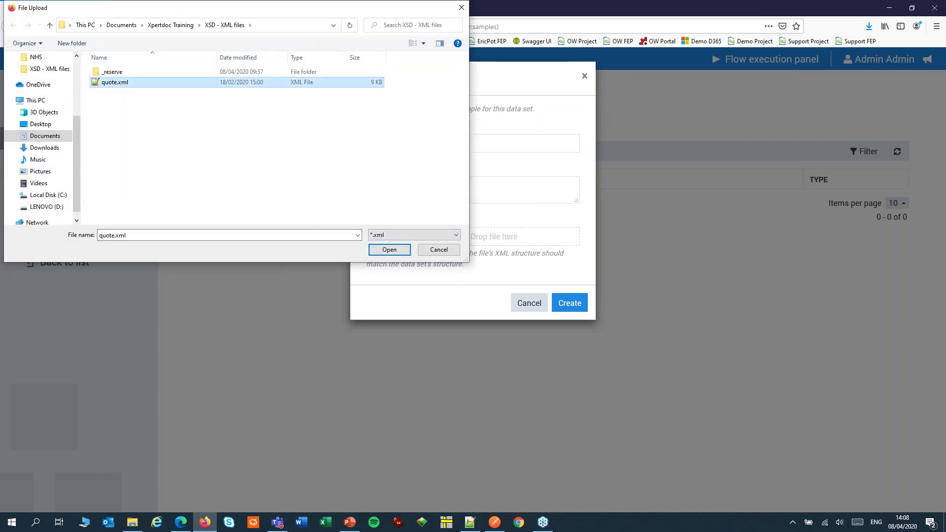
left_click(389, 250)
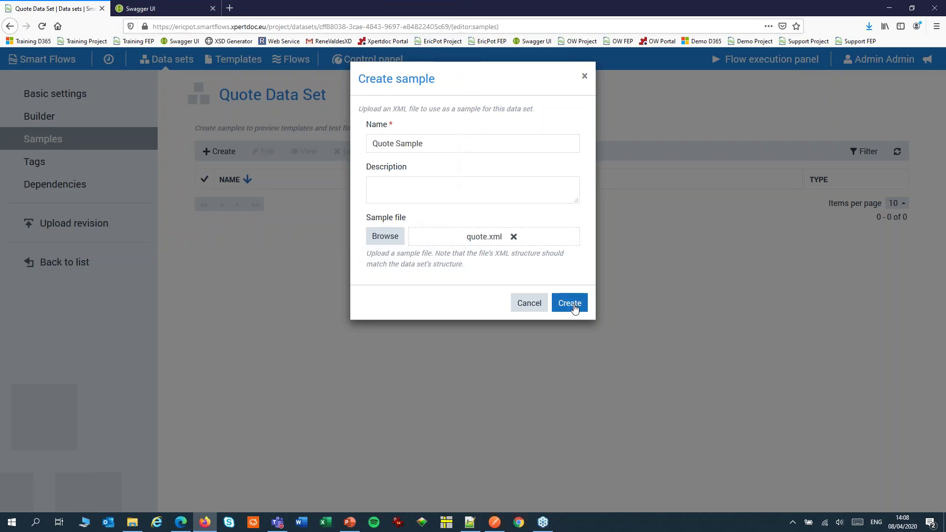
left_click(569, 303)
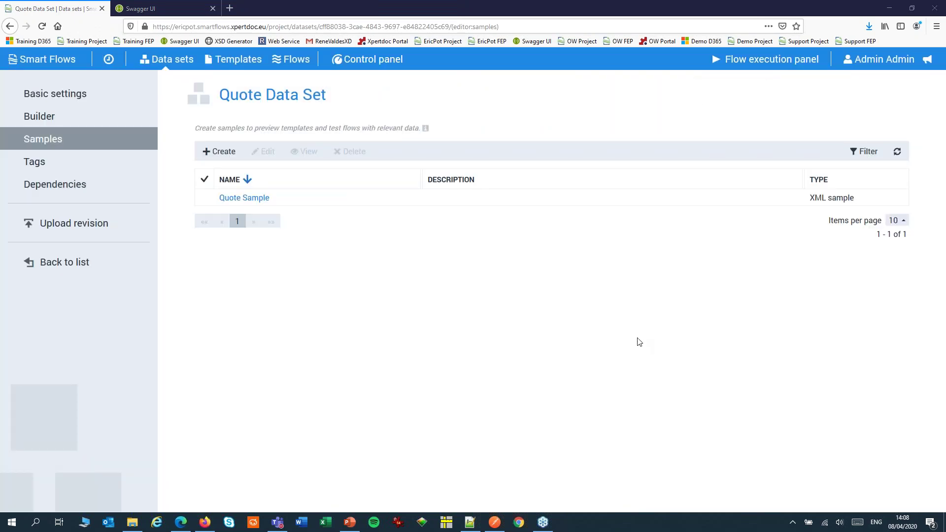
left_click(42, 61)
Step: Create template 'Quote Template' using Quote Data Set, then switch to quote template-en.docx in Word
left_click(230, 60)
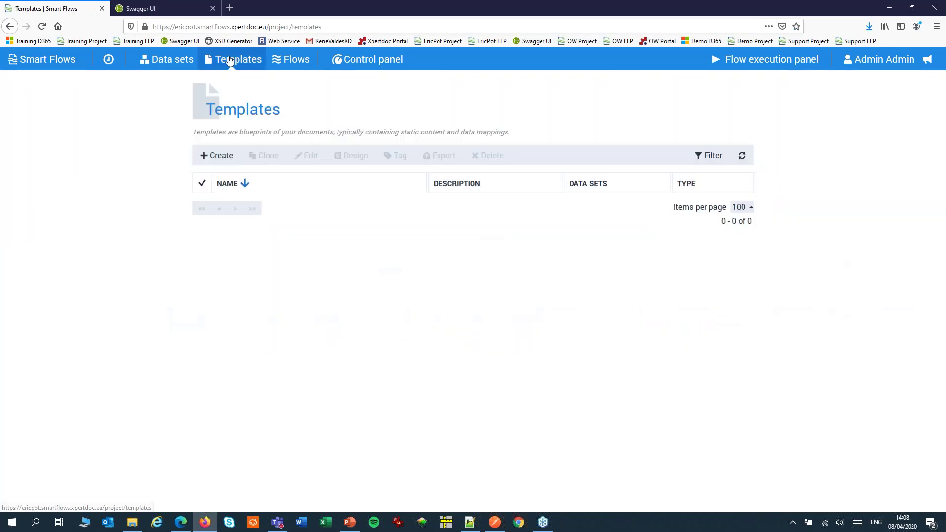
left_click(219, 155)
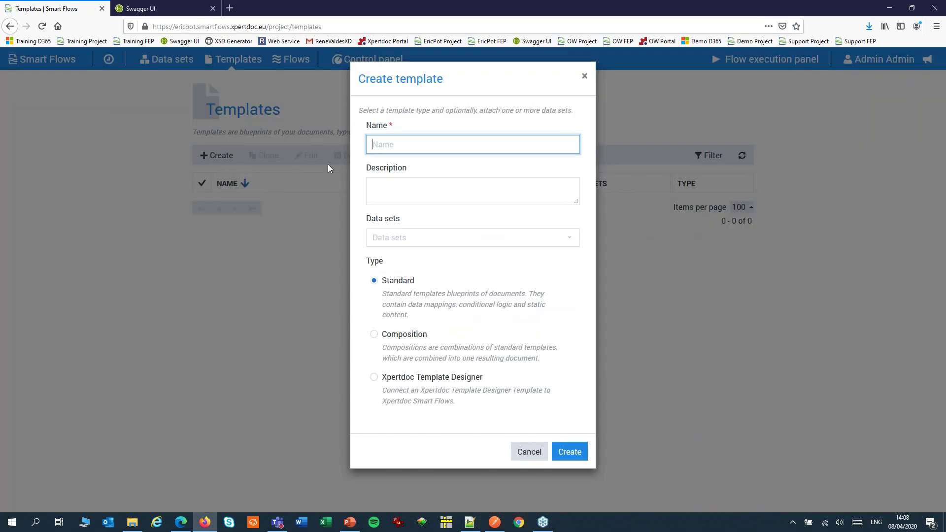
type("Quote Template")
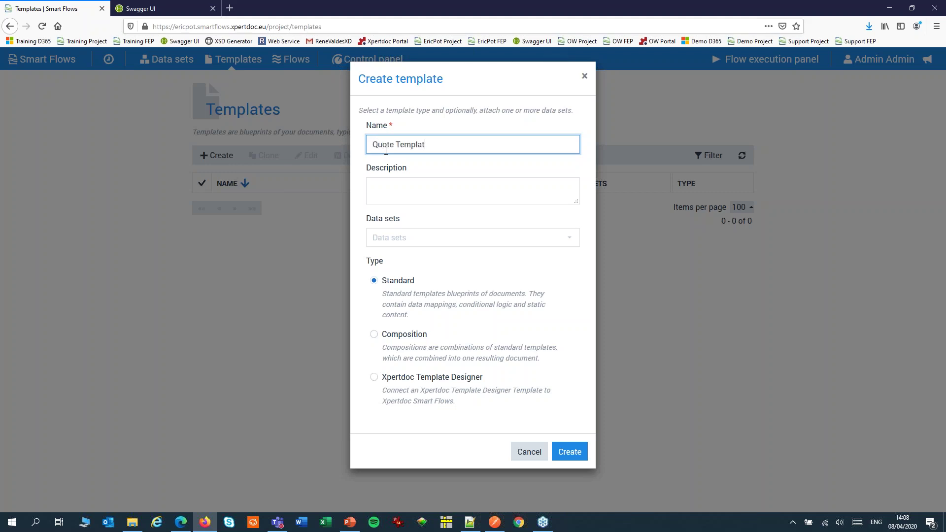
left_click(408, 240)
left_click(407, 281)
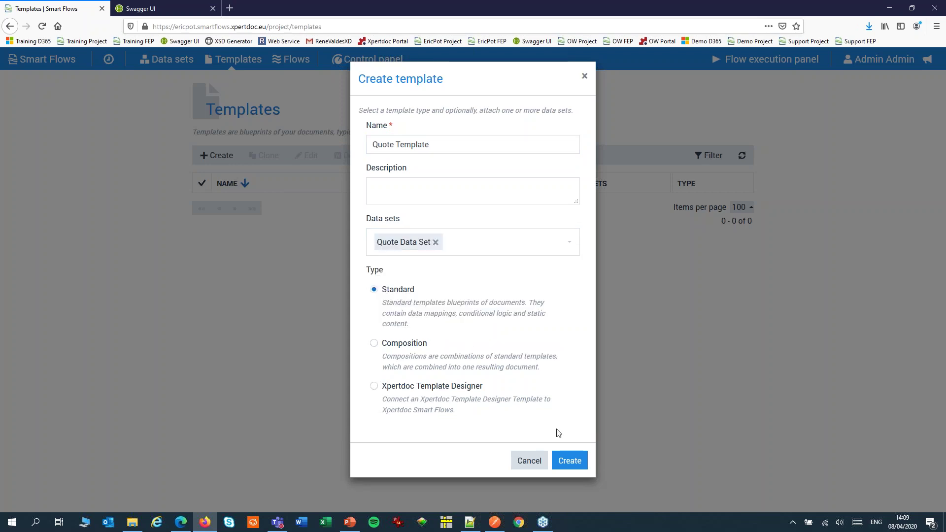
left_click(570, 463)
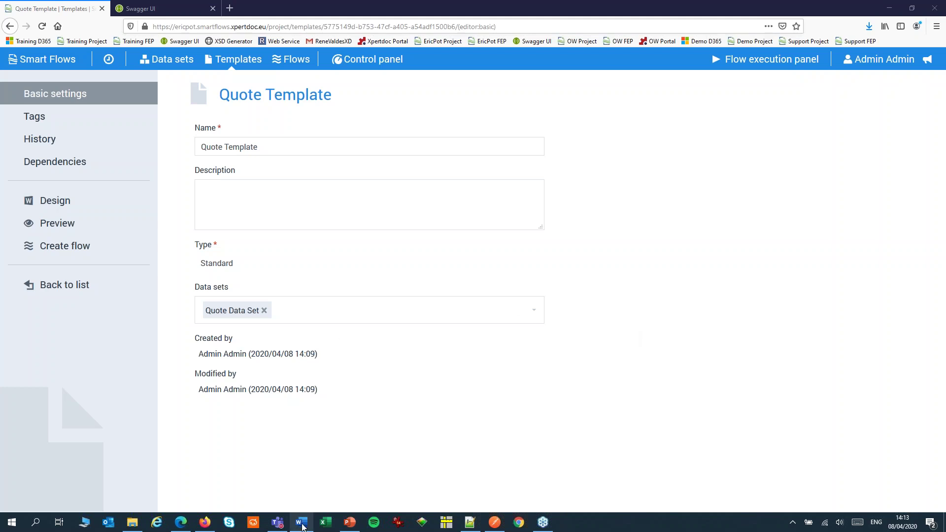
left_click(302, 524)
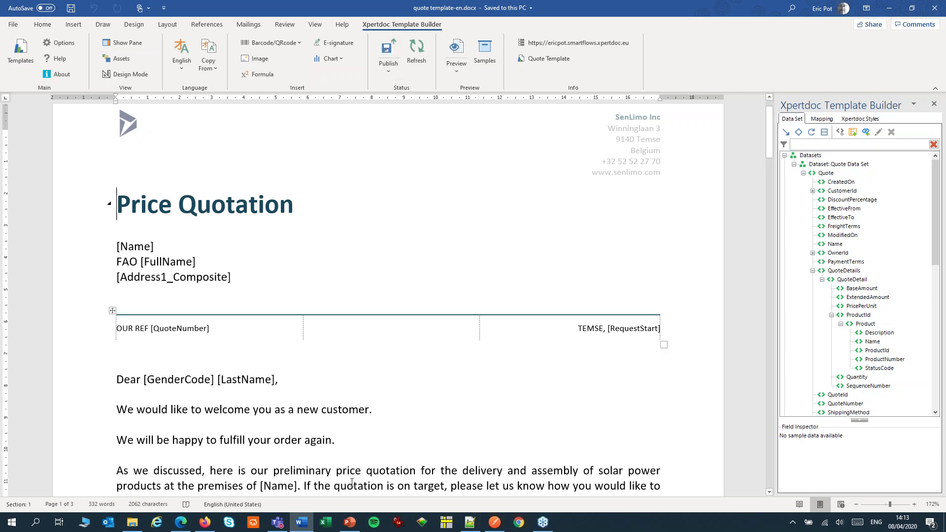
mouse_move(201, 527)
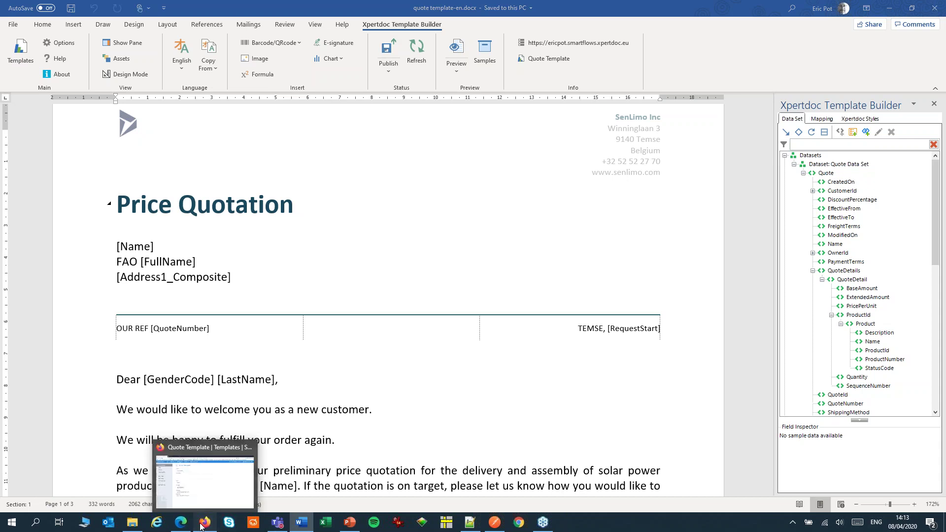
Step: From Quote Template, create simple flow 'Quote Flow' with no output blocks
left_click(203, 492)
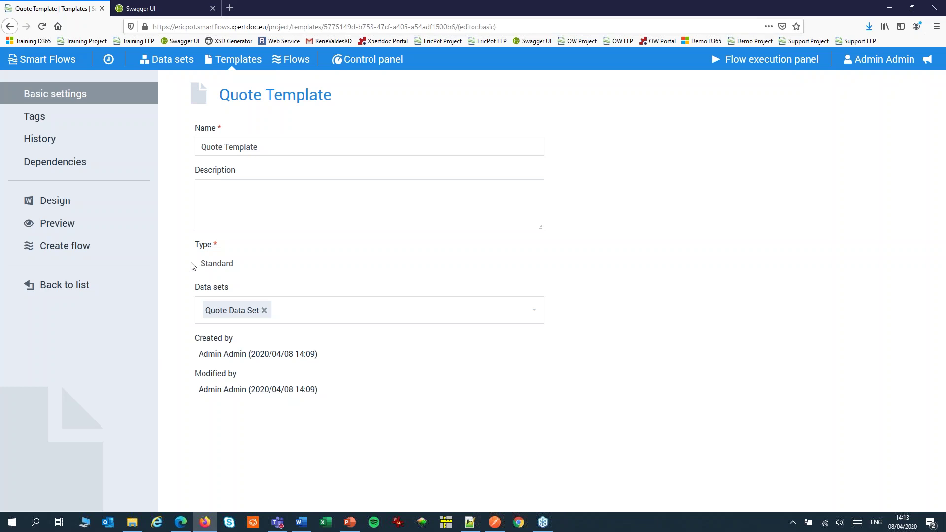
left_click(89, 248)
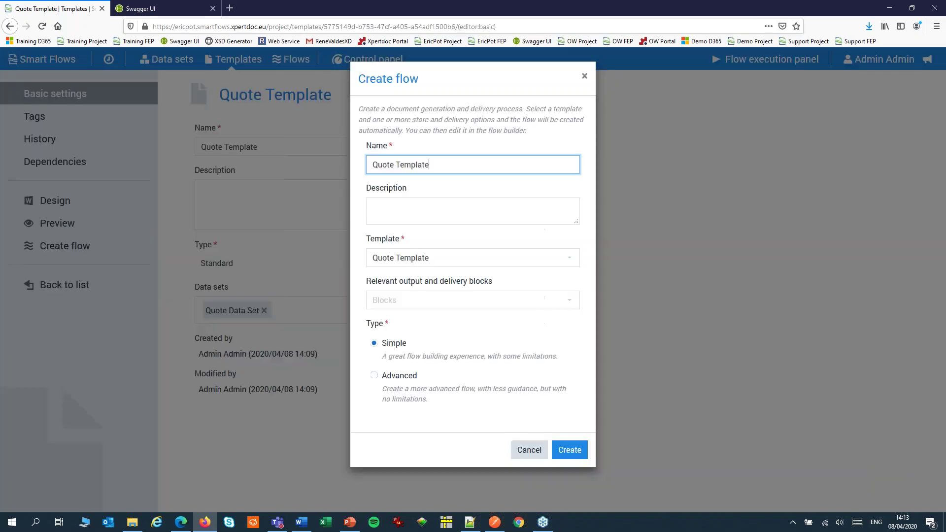
double_click(406, 165)
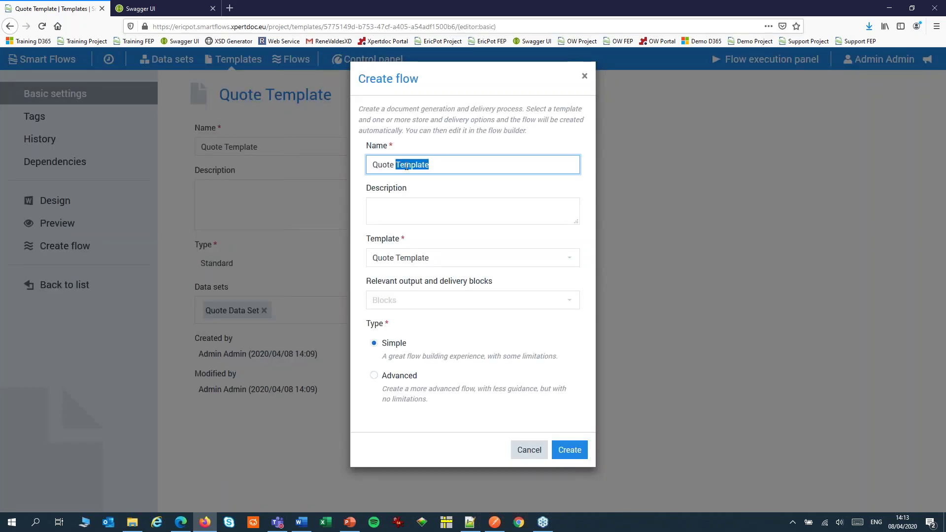
type("Flow")
left_click(407, 301)
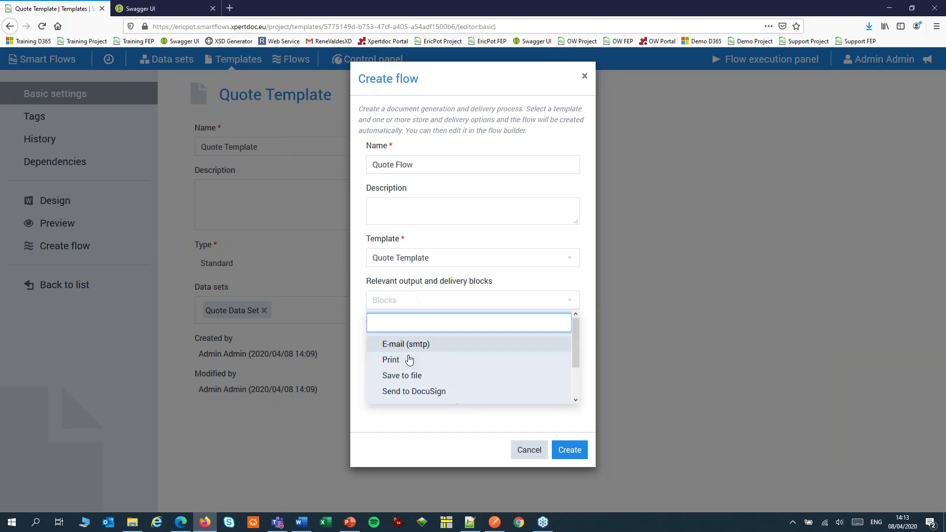
left_click(451, 280)
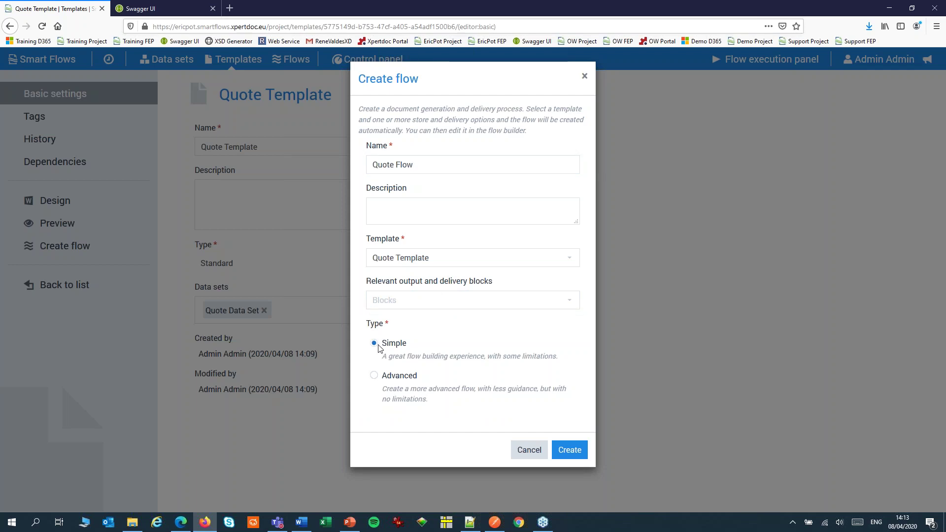
left_click(569, 450)
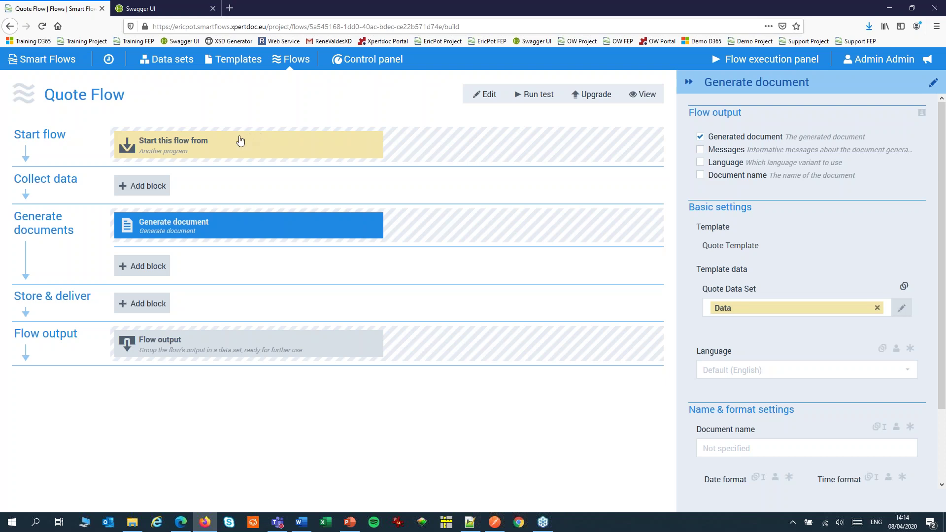
left_click(240, 141)
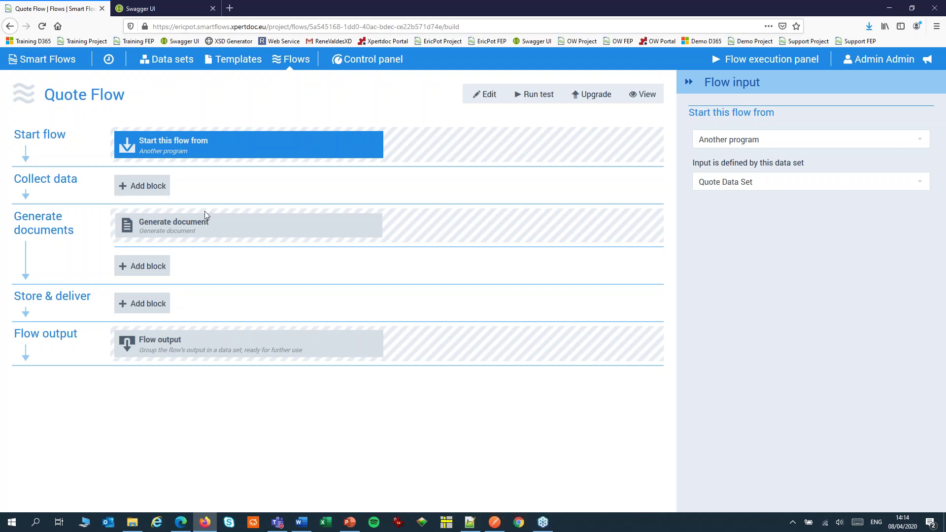
left_click(215, 229)
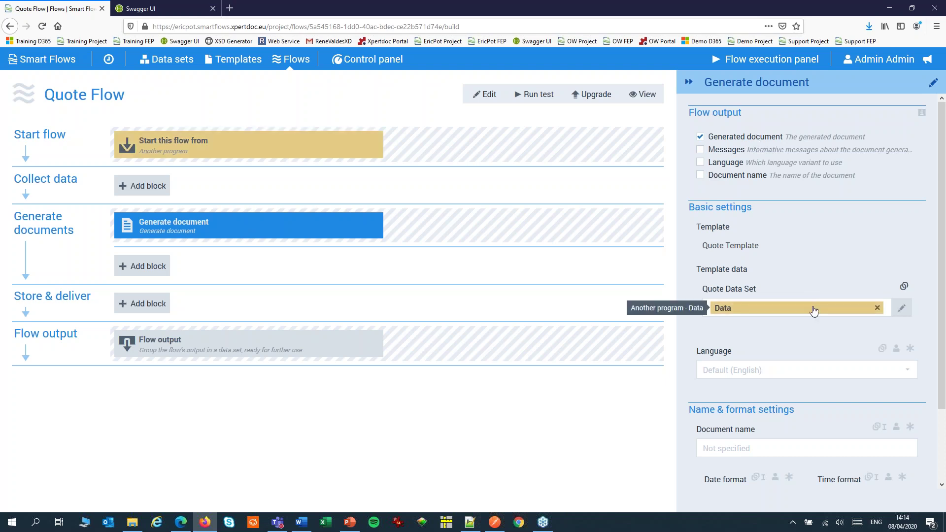
scroll(828, 371, "down", 2)
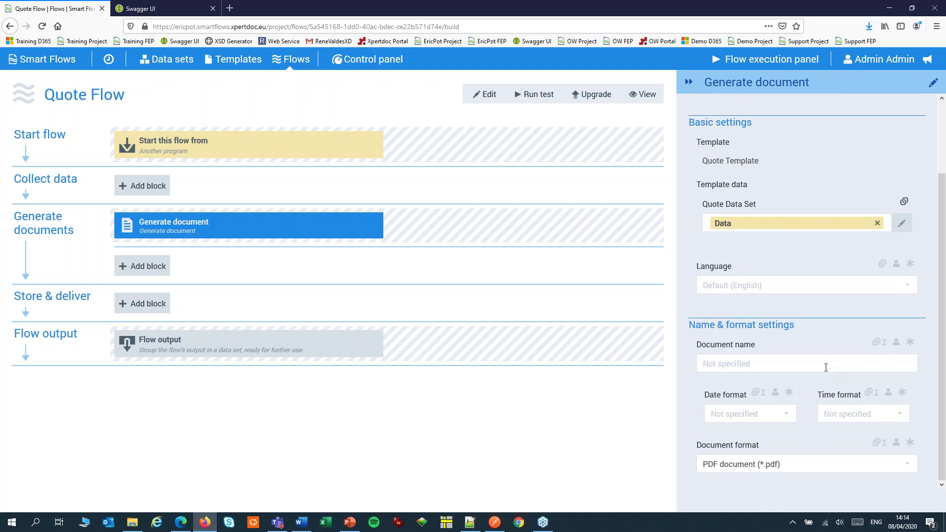
Step: Set the Generate document name to 'Quote Document' and save the flow
left_click(818, 363)
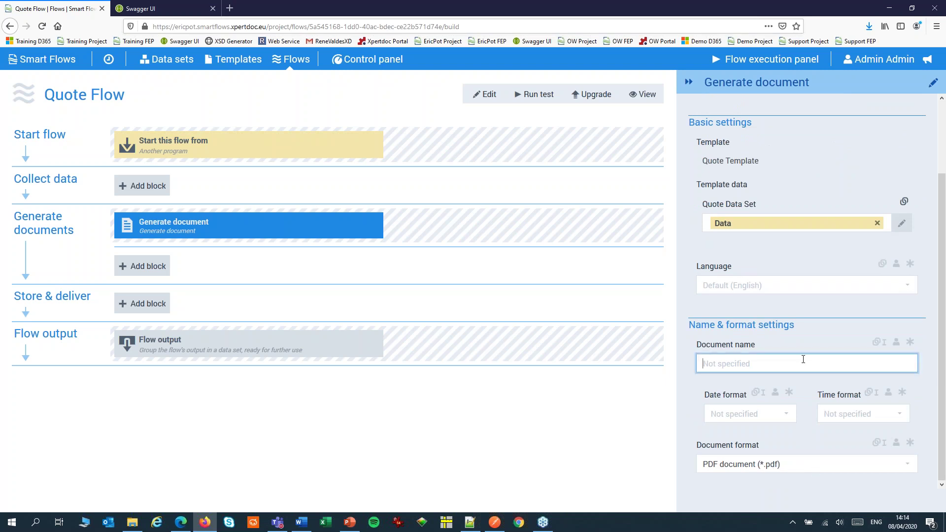
type("Quote Document")
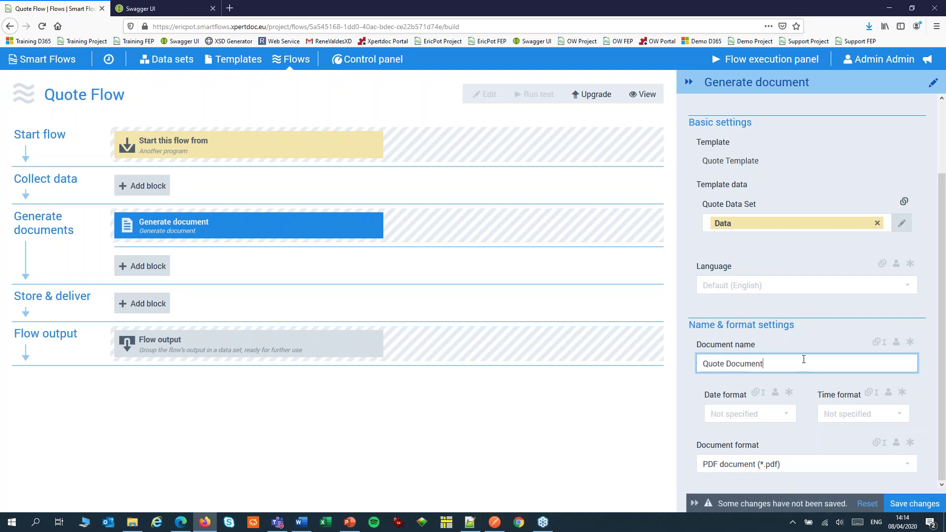
left_click(916, 507)
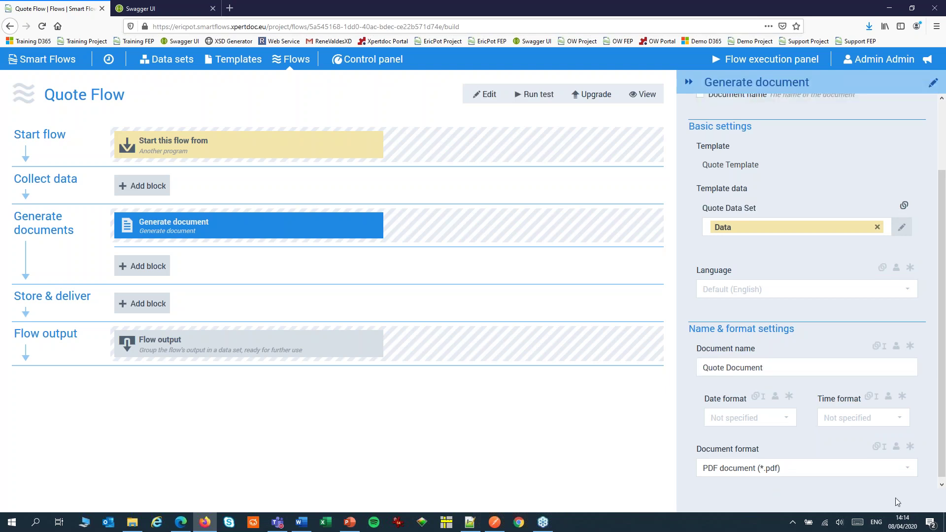
Step: Go through the Control panel to the Users list and start a new user
left_click(30, 63)
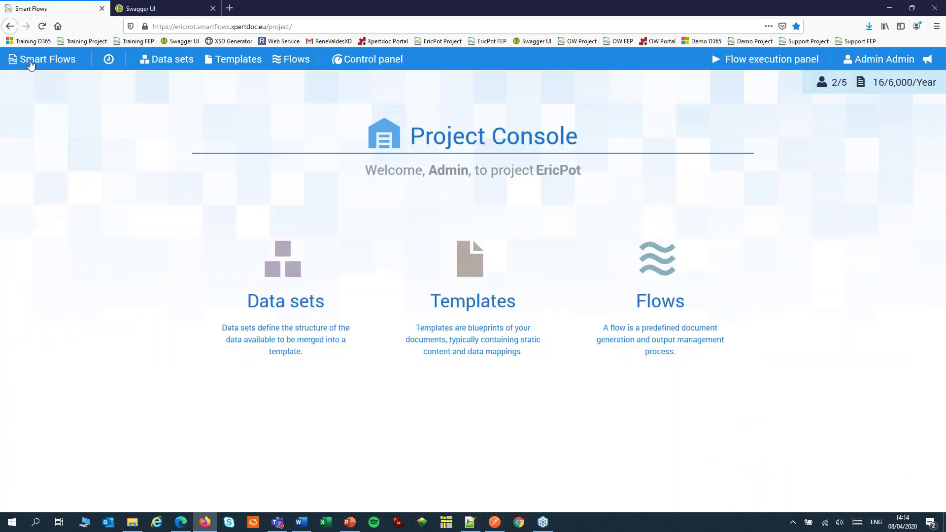
left_click(378, 61)
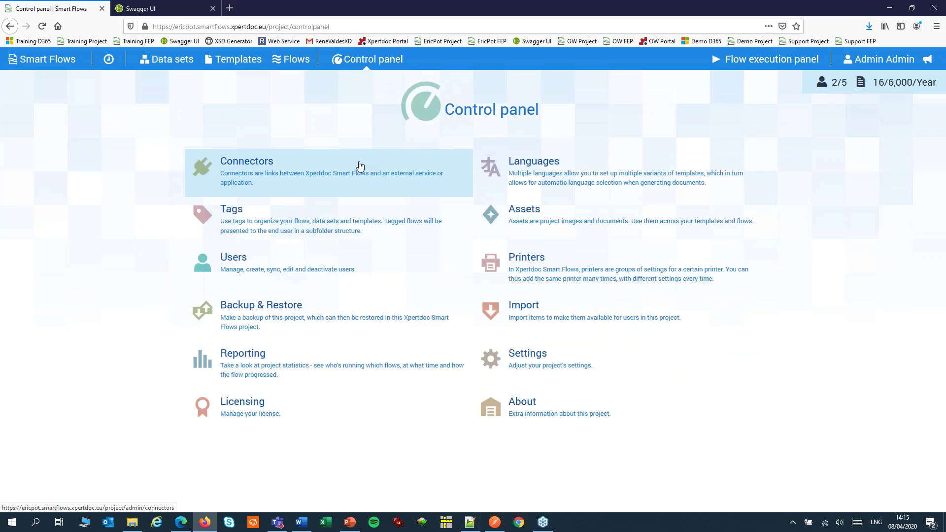
left_click(255, 263)
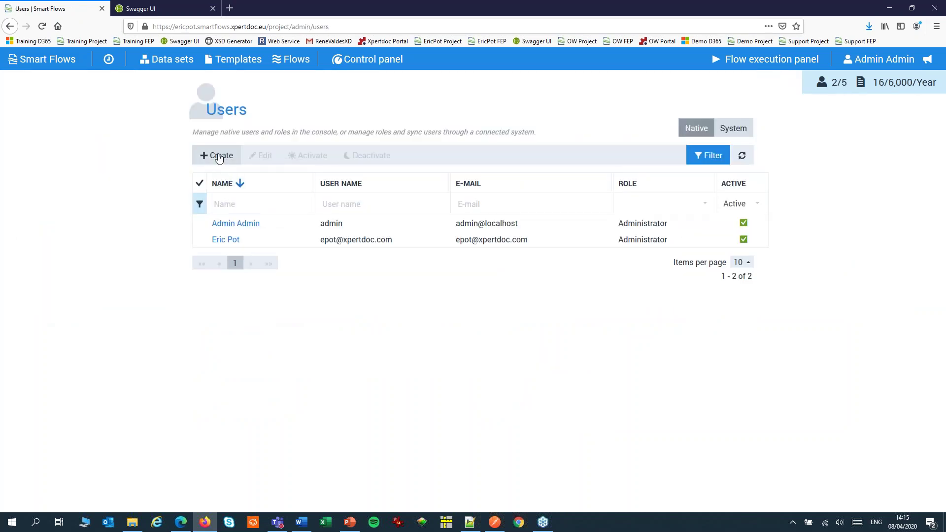
left_click(216, 156)
Step: Enter user name ApiUser, first name API, last name User, and the user's e-mail address
left_click(397, 145)
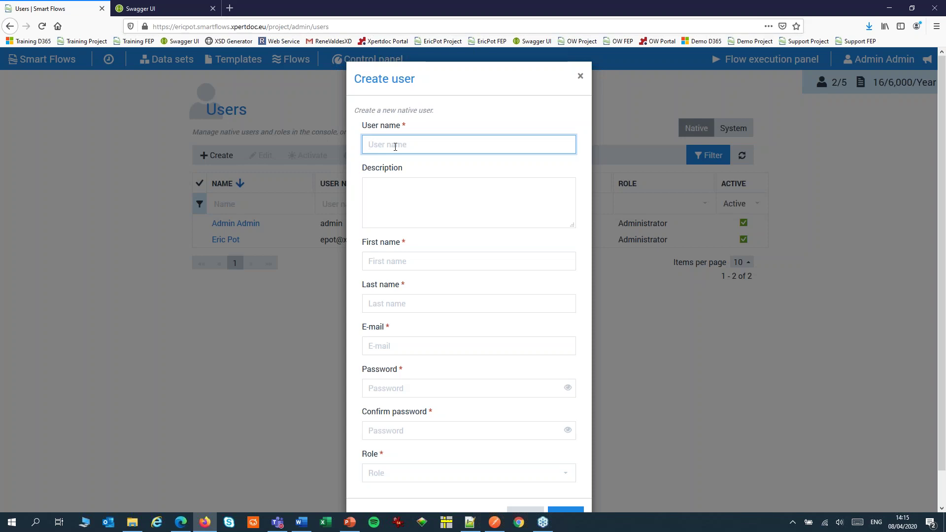
type("ApiUser")
left_click(400, 262)
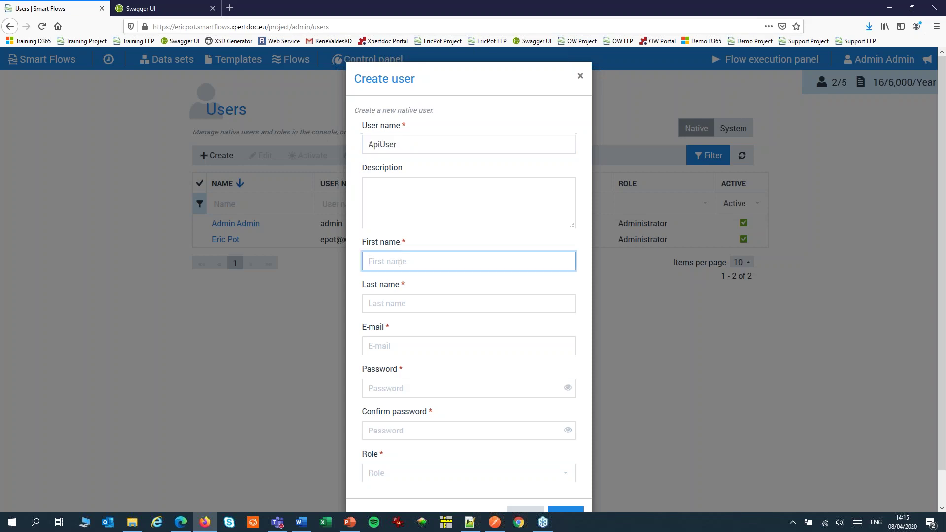
type("API")
left_click(403, 310)
type("User")
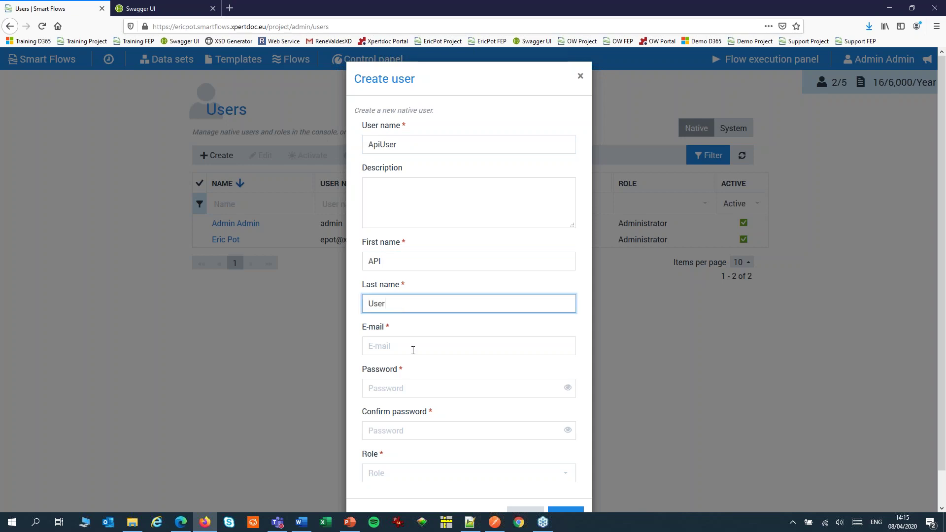
left_click(413, 351)
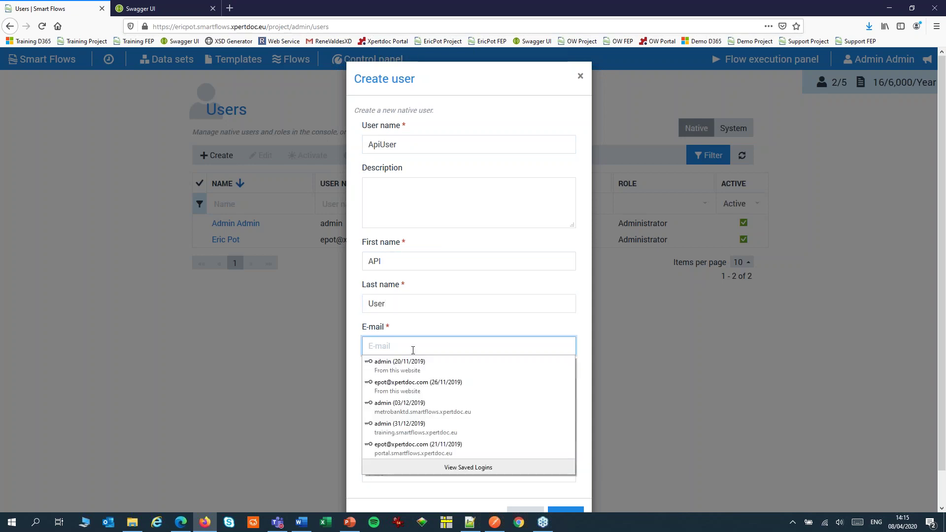
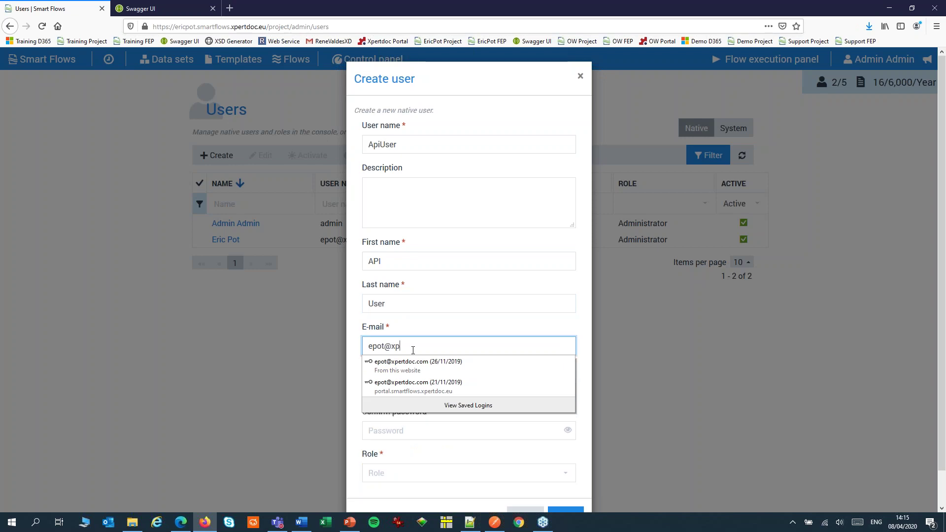
Step: Set and confirm the password, assign the Administrator role, and create the user
key("Escape")
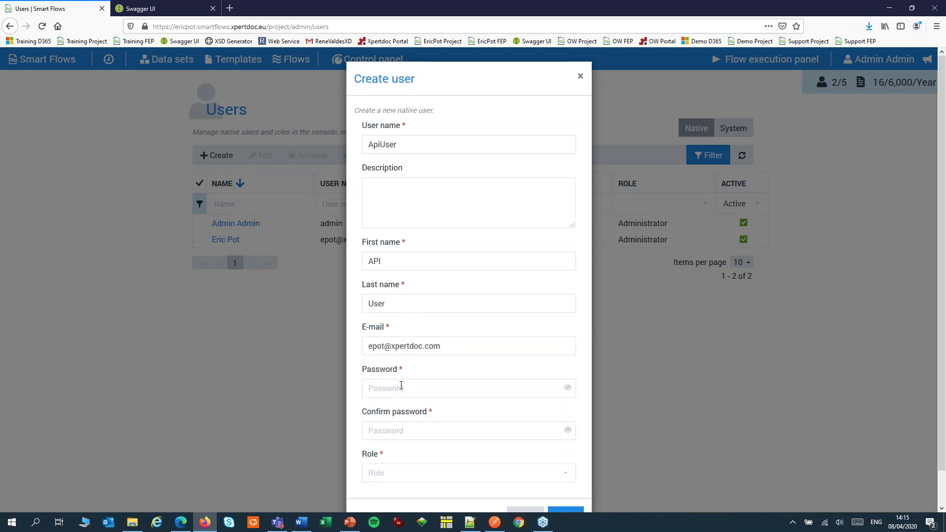
left_click(401, 388)
type("**********")
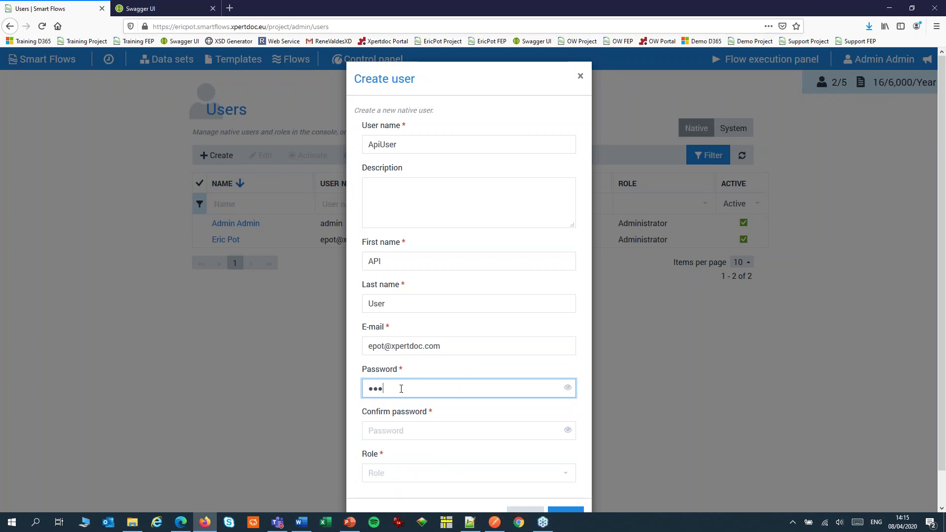
type("**")
left_click(393, 432)
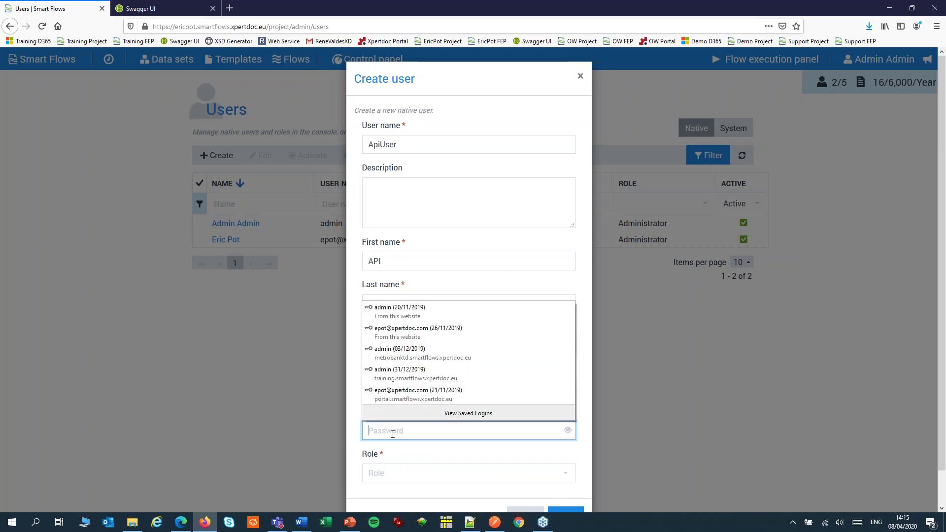
type("**********")
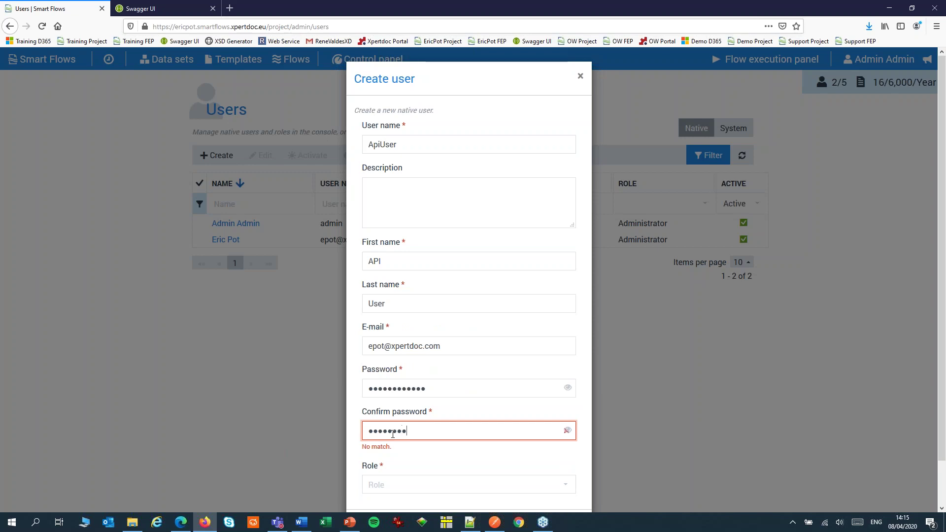
type("**")
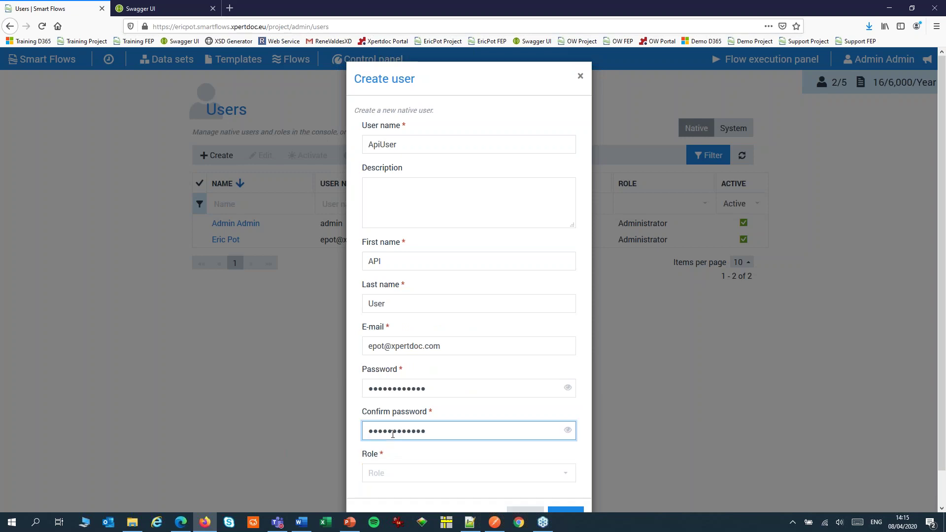
left_click(392, 473)
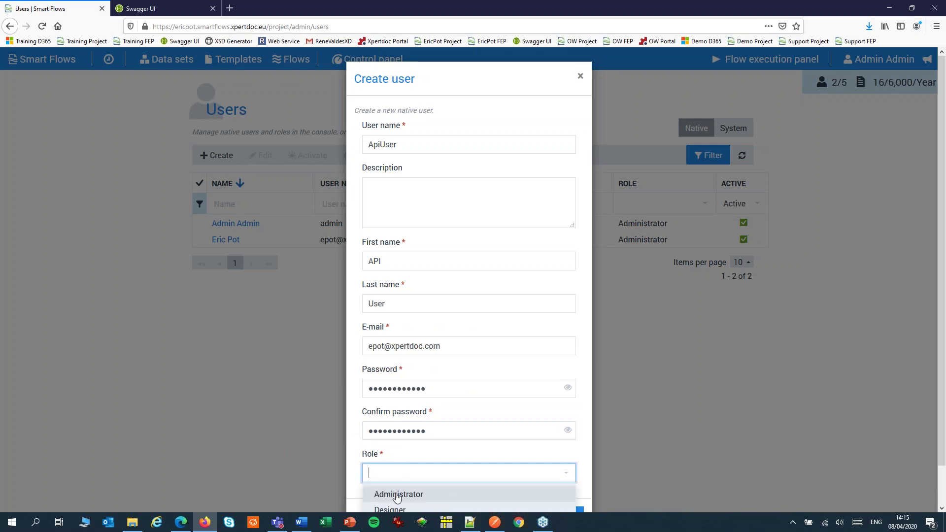
left_click(398, 500)
scroll(499, 459, "down", 1)
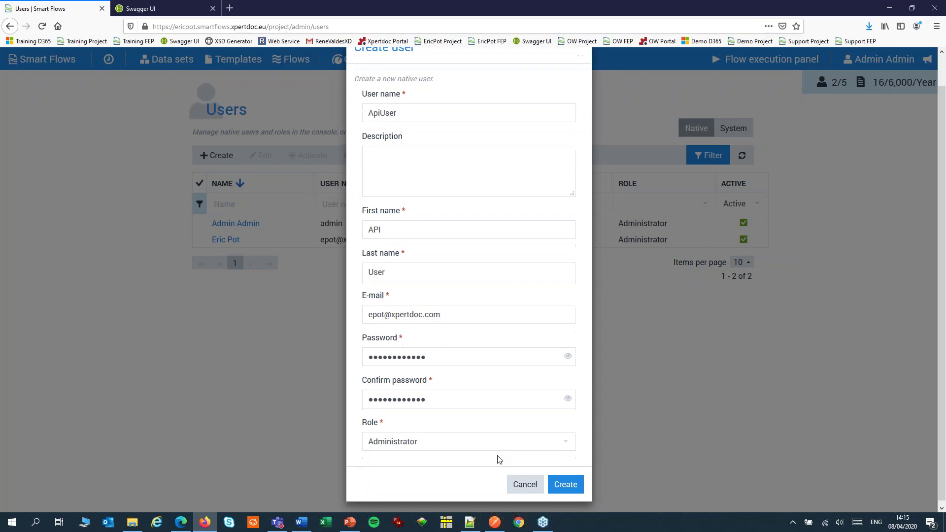
left_click(565, 483)
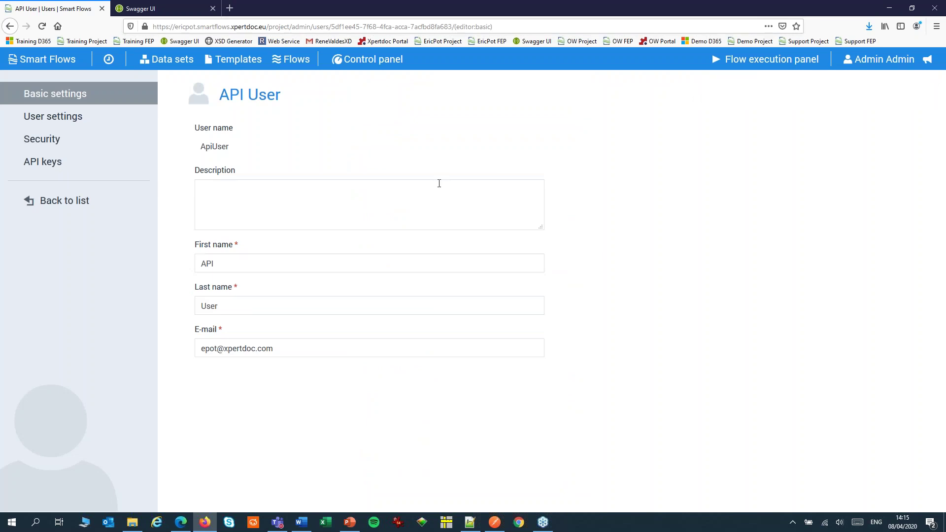
Step: On the user's API keys page, create a key named 'API Key'
left_click(45, 164)
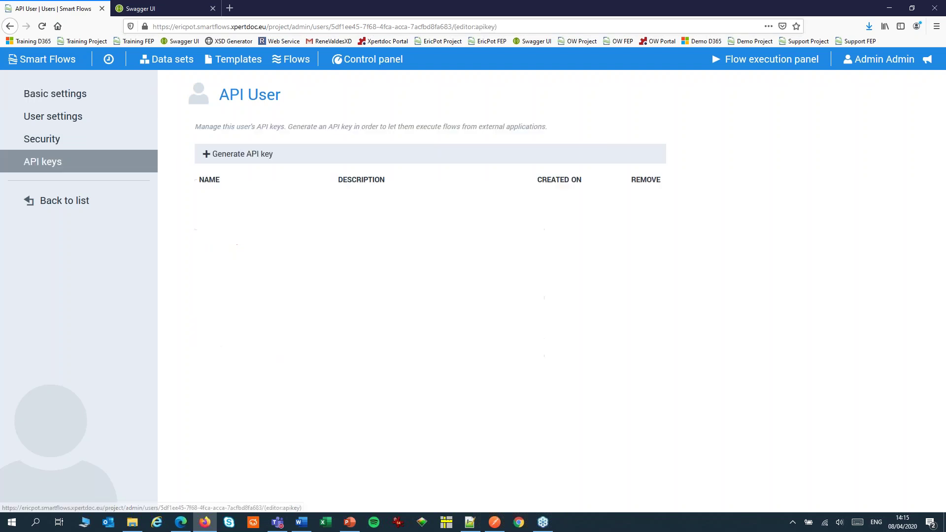
left_click(219, 156)
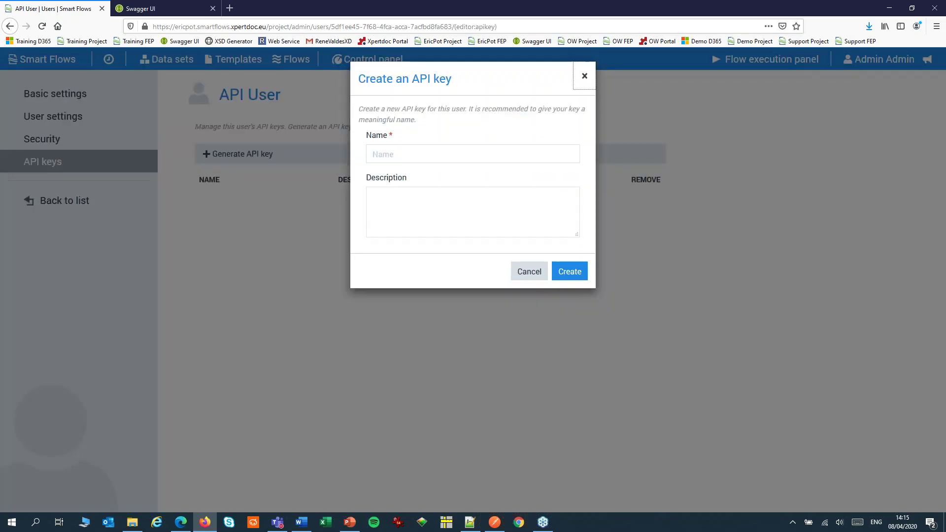
left_click(373, 152)
type("A")
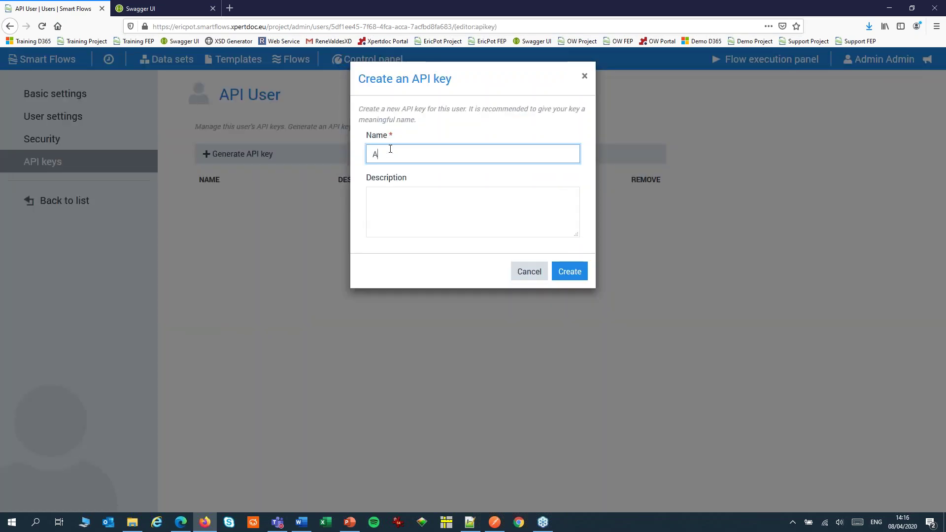
type("PI Key")
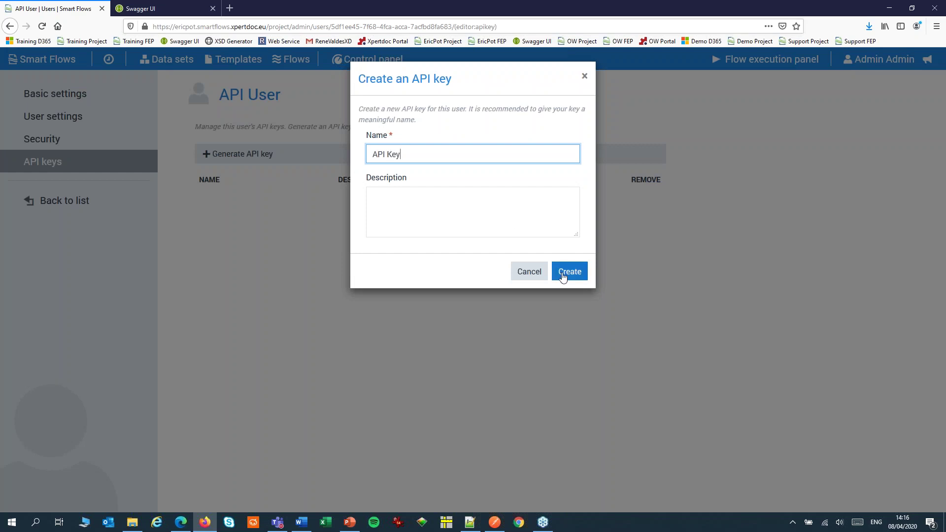
left_click(564, 274)
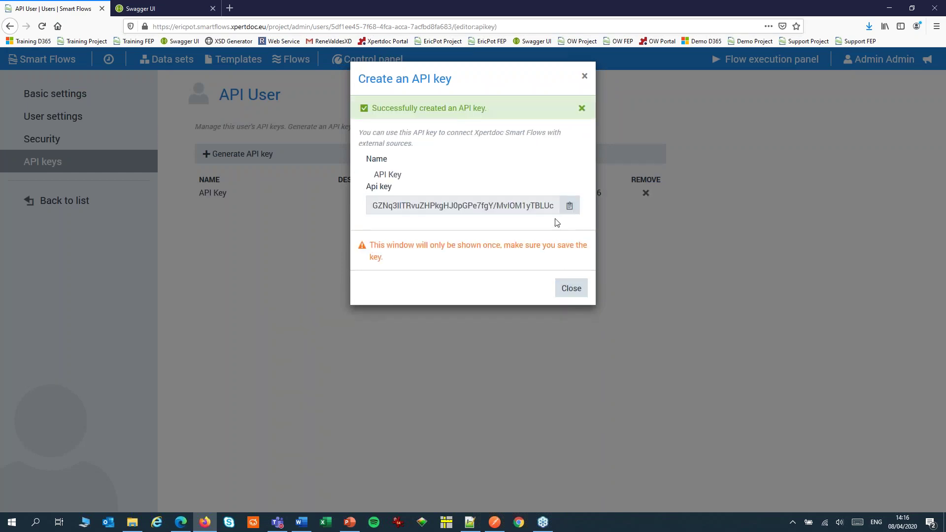
Step: Copy the generated key to the clipboard, close the dialog, and return to the slideshow
left_click(568, 206)
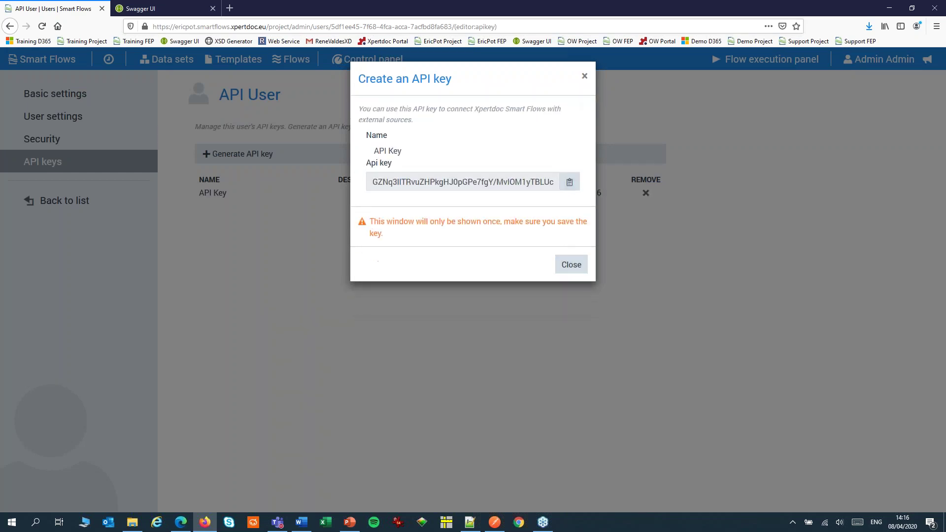
left_click(566, 184)
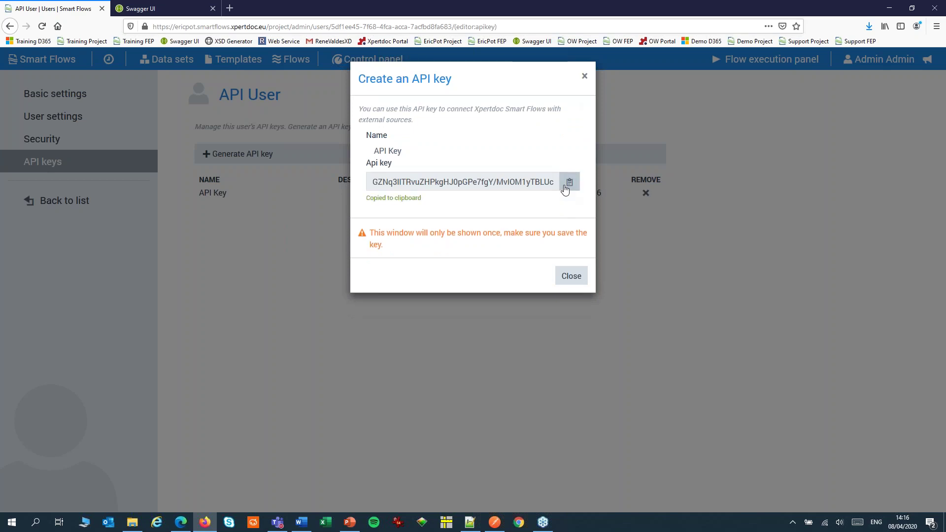
left_click(578, 270)
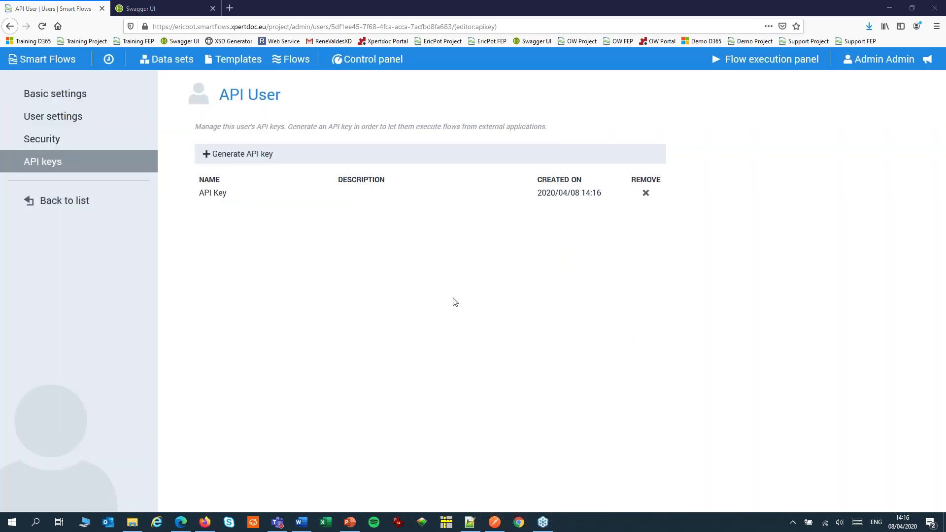
left_click(354, 525)
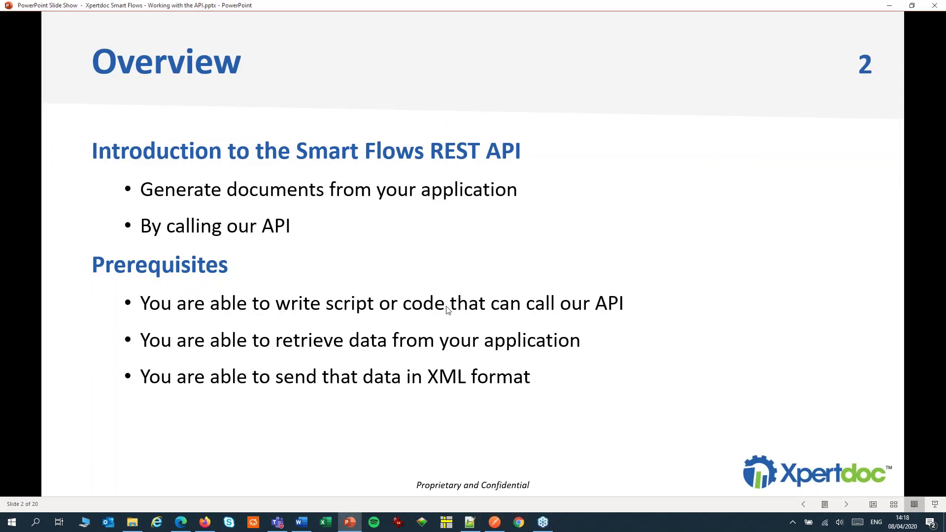
Step: Advance through the Smart Flows project, Data set, Template and Smart Flow slides to Authentication, then return to the browser
left_click(448, 309)
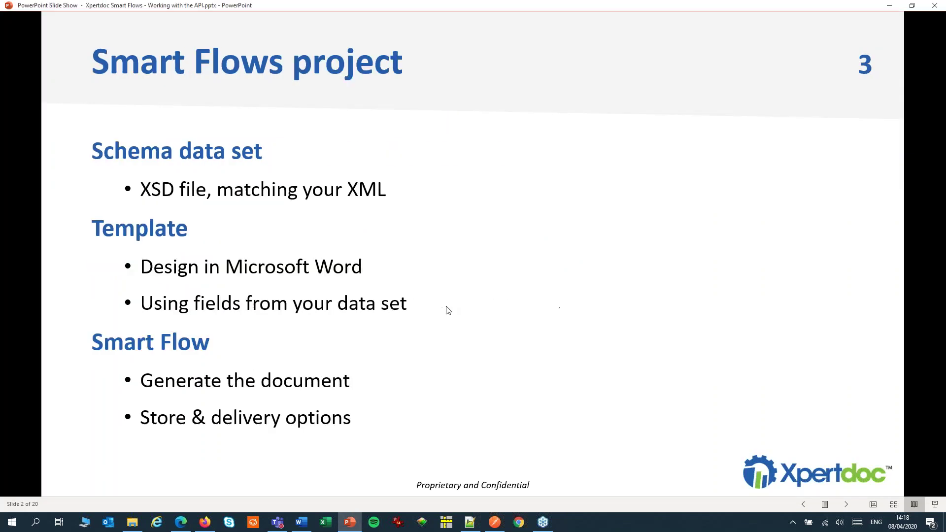
left_click(448, 309)
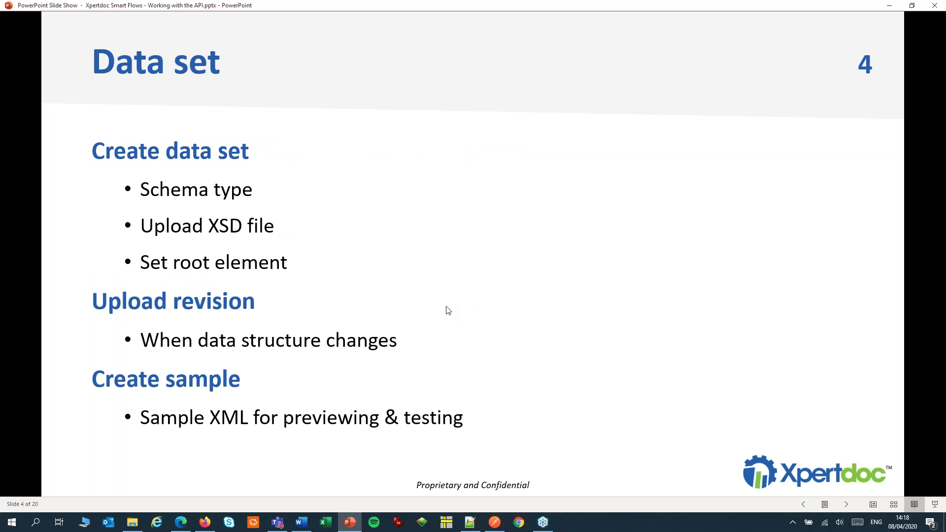
left_click(448, 309)
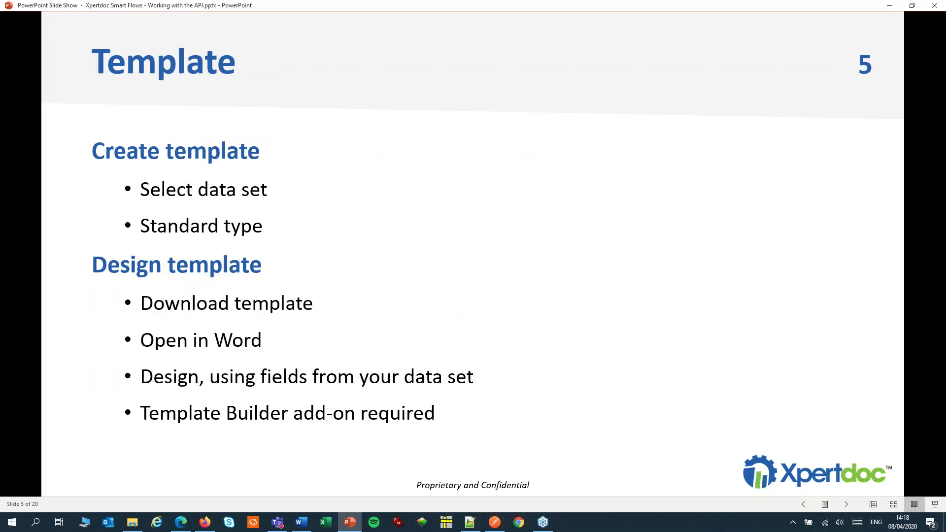
left_click(459, 314)
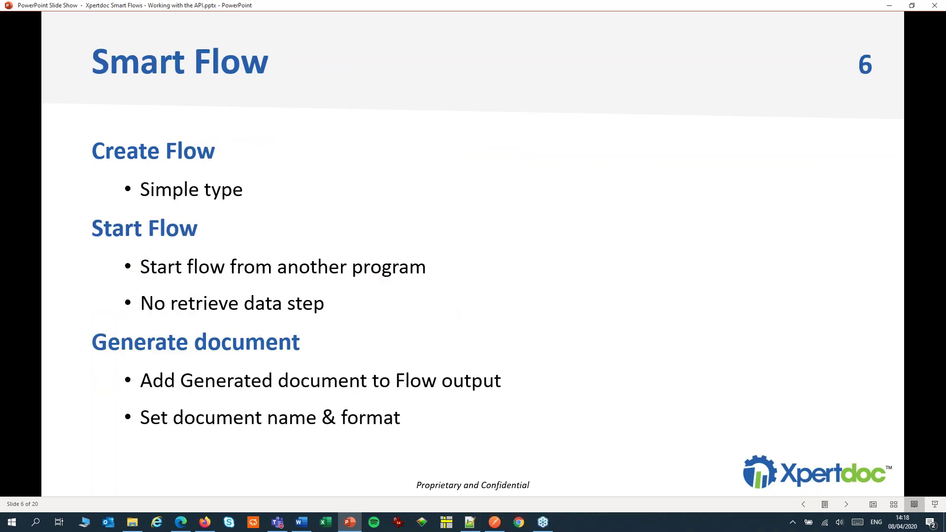
left_click(459, 314)
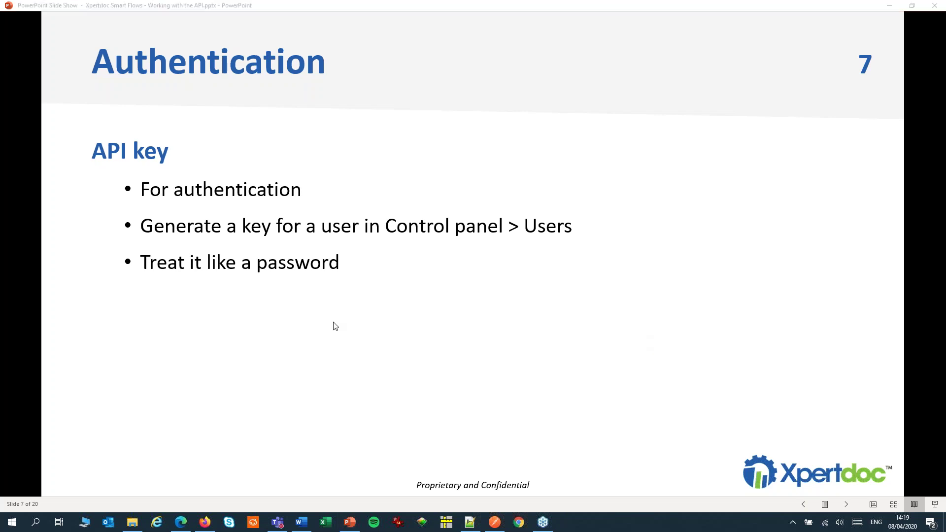
left_click(205, 524)
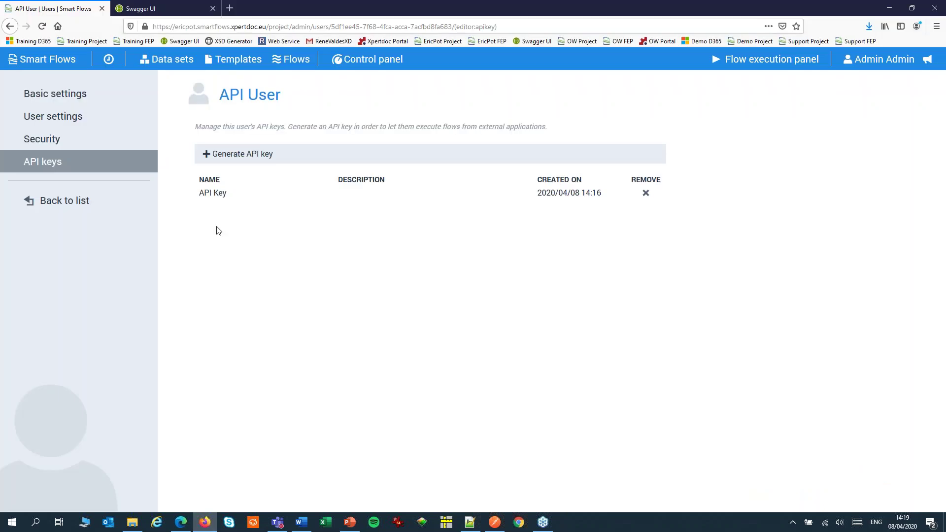
Step: In Swagger UI, expand the flows-api-controller and documents-api-controller endpoint lists, then return to the slide show
left_click(164, 14)
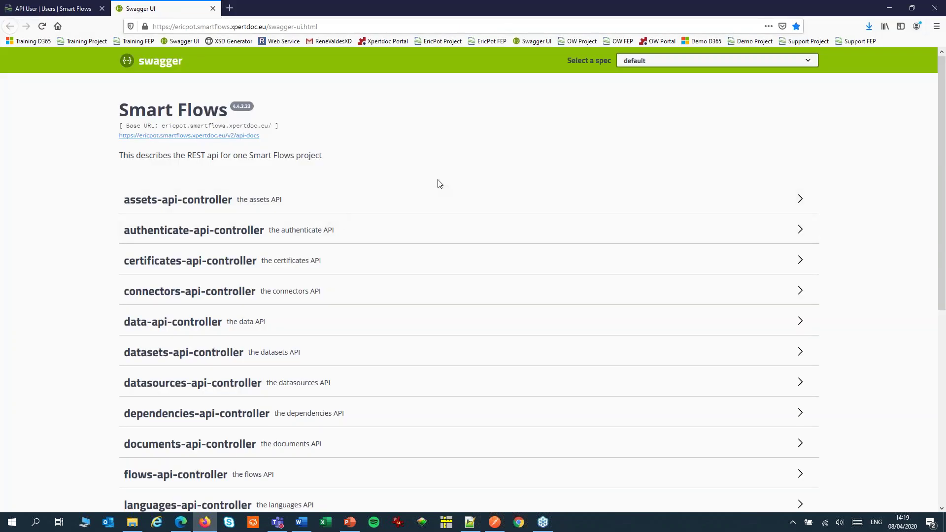
scroll(431, 190, "down", 4)
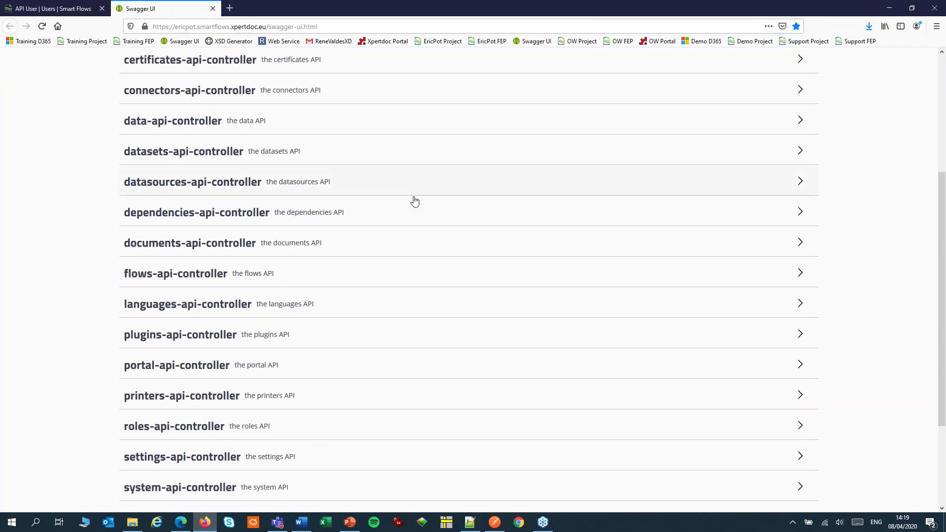
left_click(170, 275)
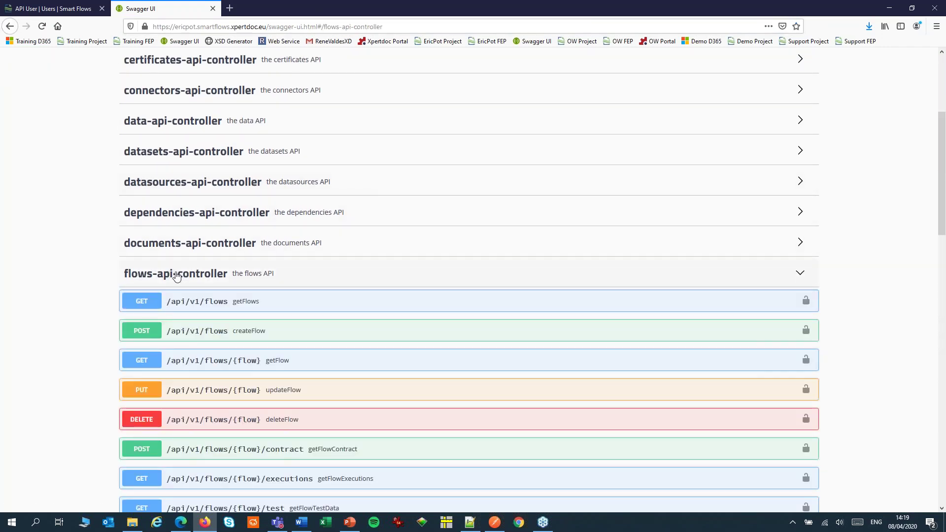
left_click(217, 249)
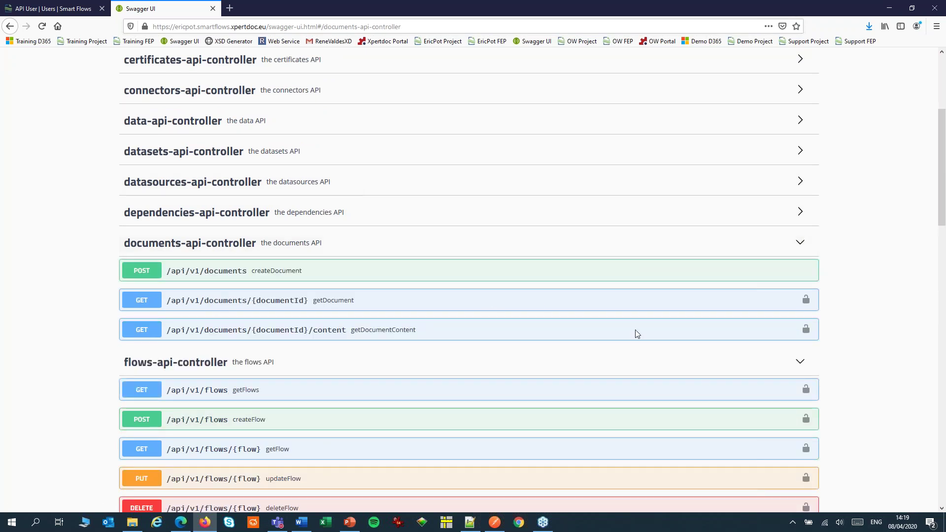
key("alt+Tab")
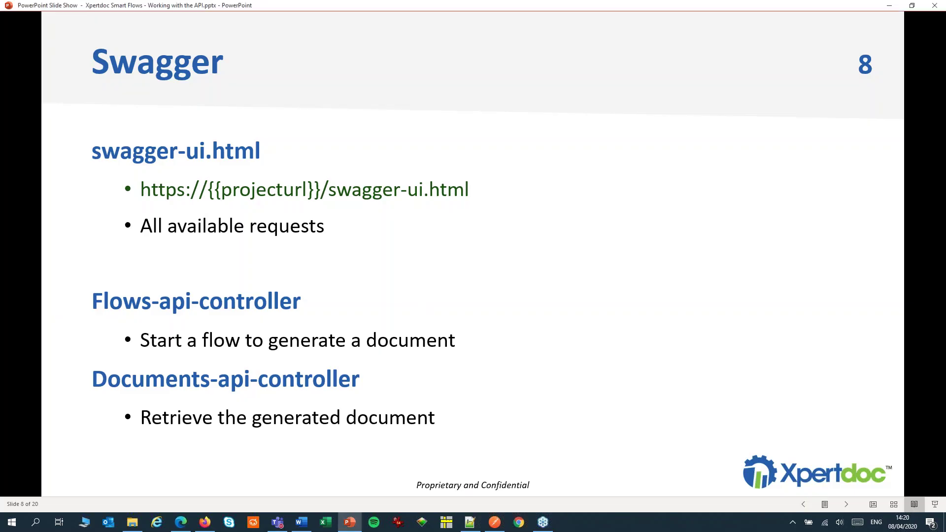
Step: Advance to slide 9, API calls to generate a document, then slide 10, API call, and bring up Postman
key("Right")
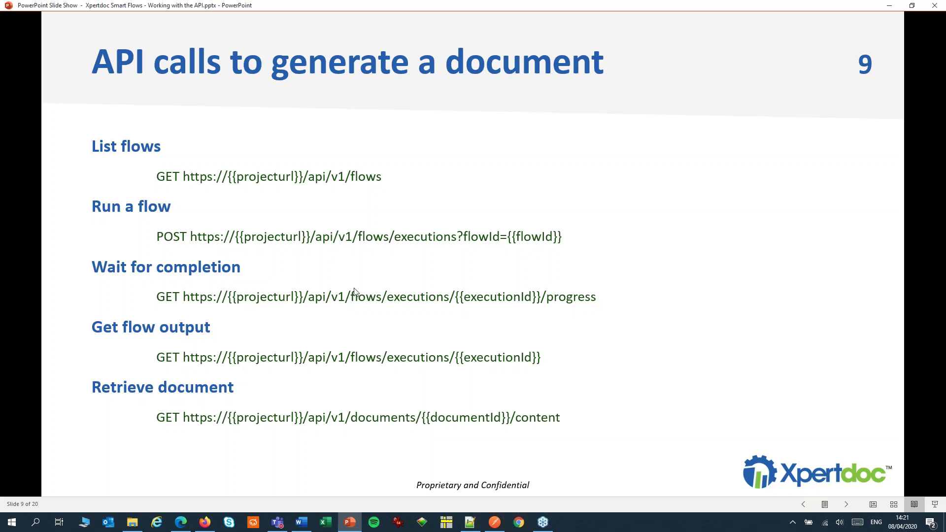
left_click(332, 265)
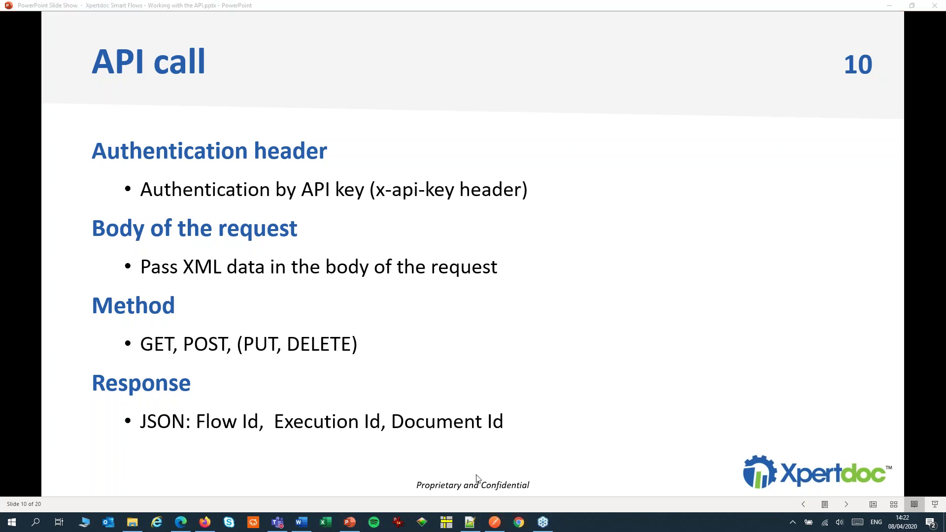
left_click(494, 521)
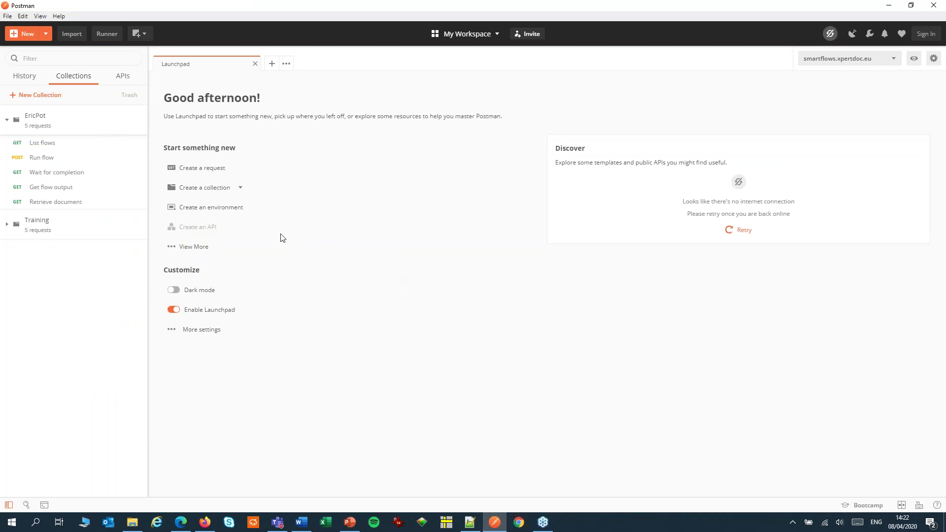
Step: Send the List flows request with its x-api-key header and select the Quote Flow's id from the 200 OK response
left_click(49, 146)
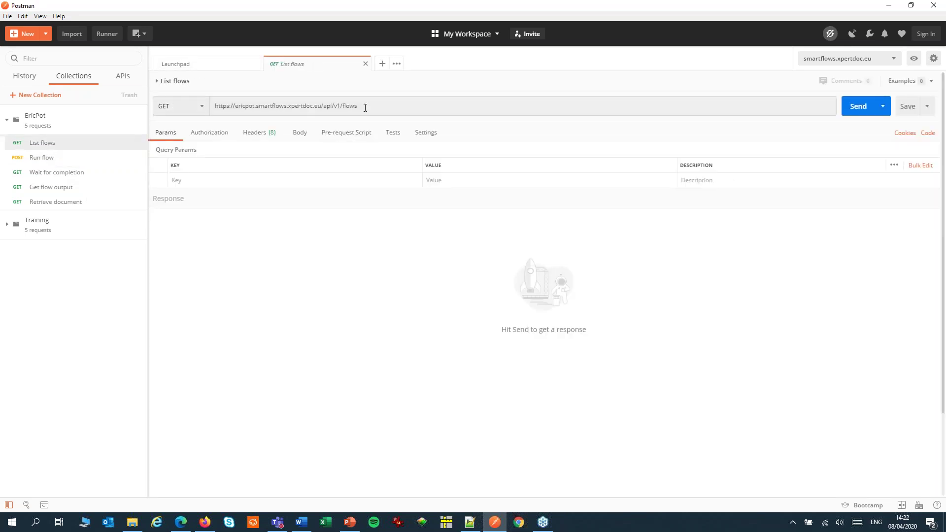
left_click(261, 132)
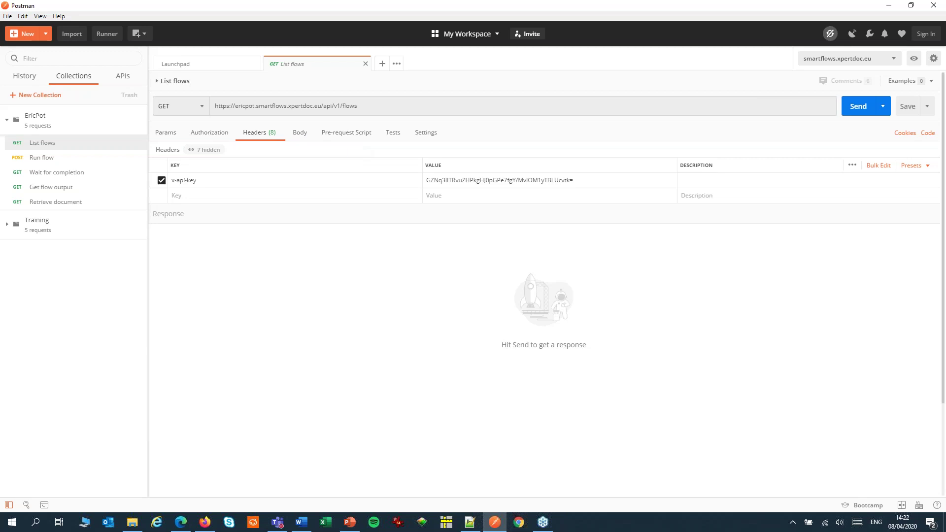
left_click(857, 107)
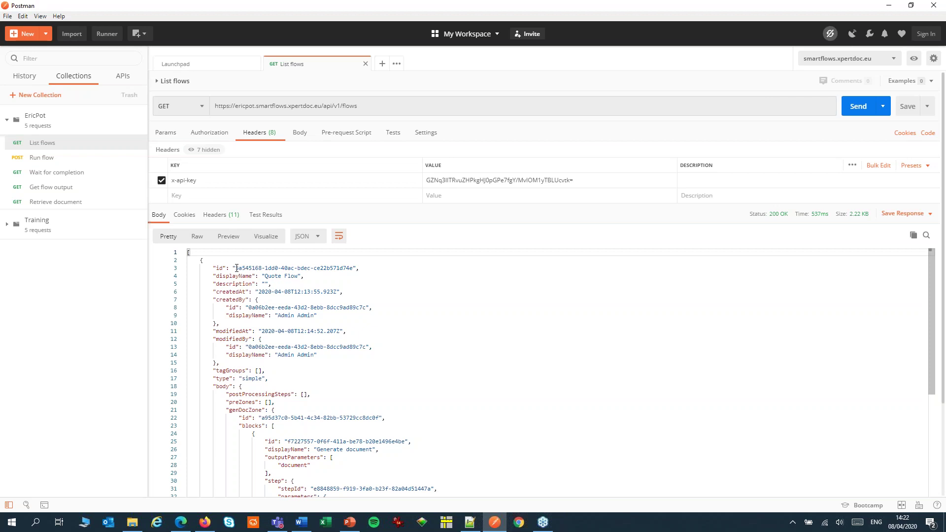
left_click_drag(235, 268, 354, 267)
key("ctrl+c")
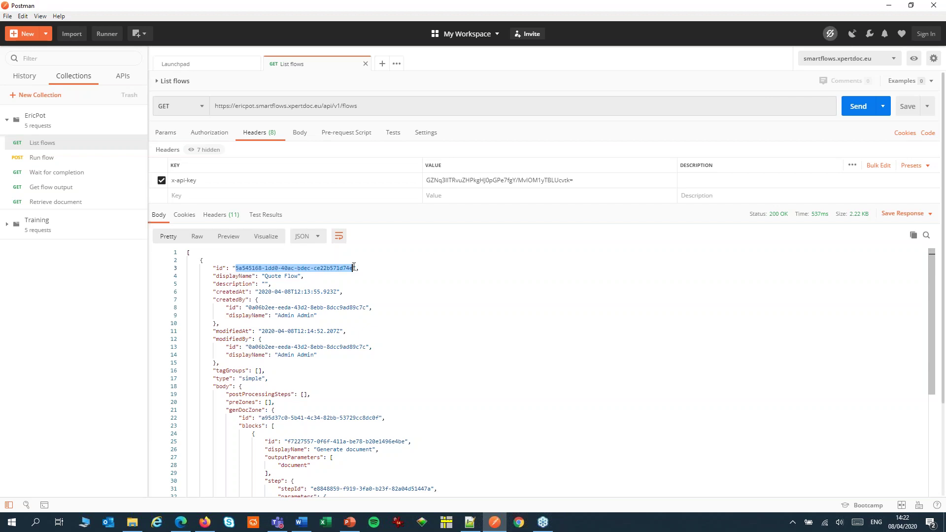
left_click(47, 162)
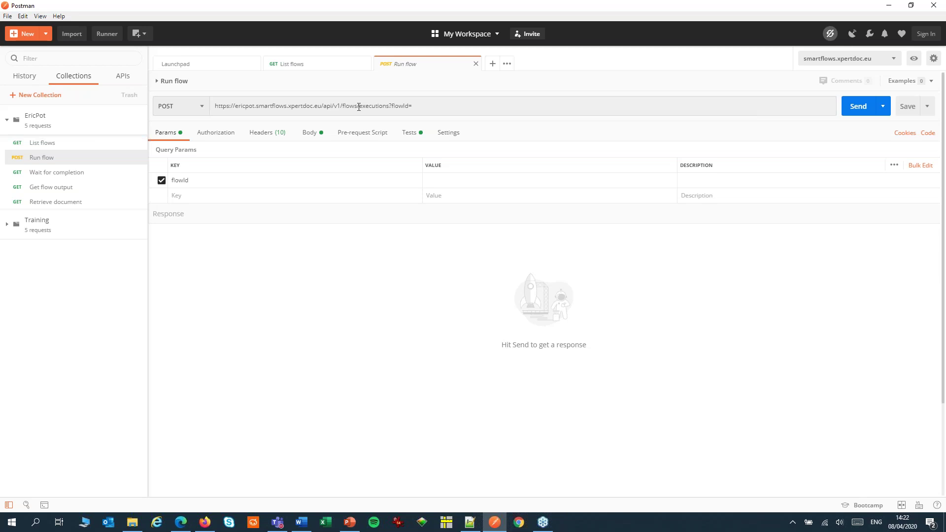
Step: Paste the Quote Flow id after flowId= in Run flow, send it with the XML body, and select the execution id
left_click(451, 107)
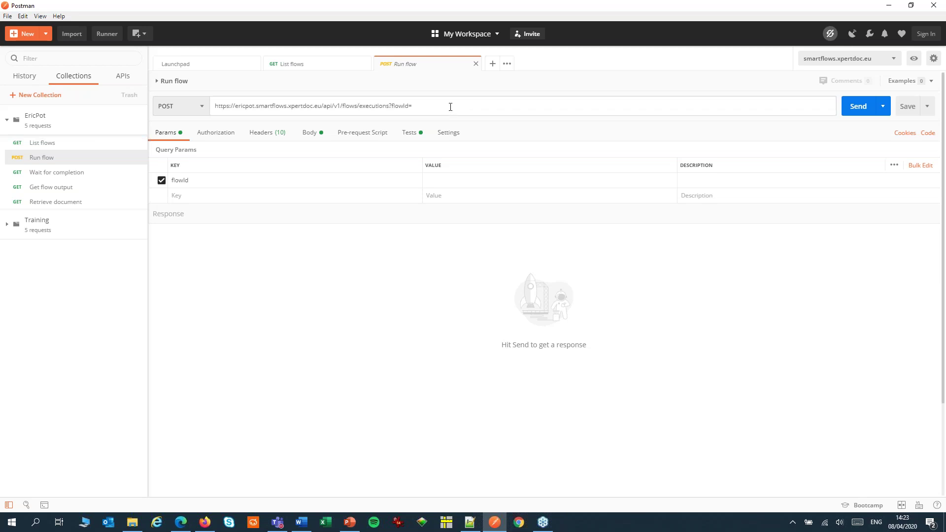
key("ctrl+v")
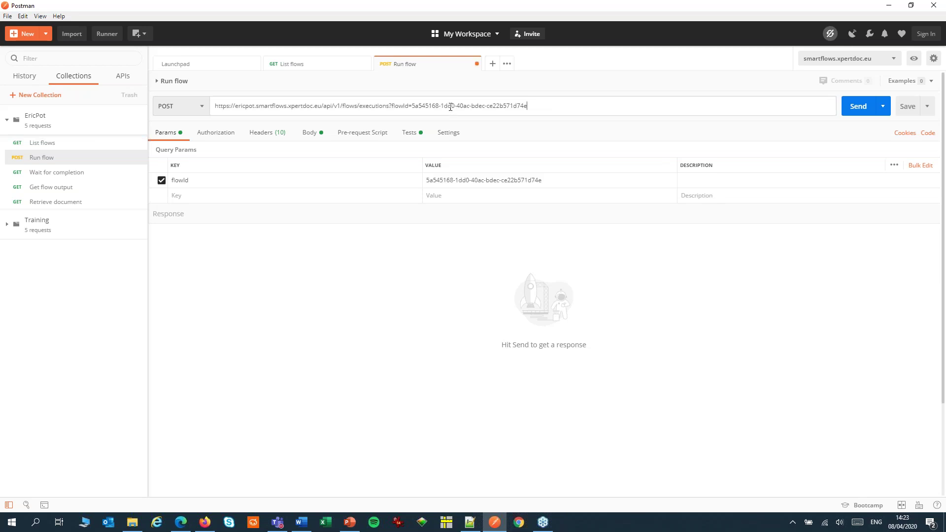
left_click(262, 136)
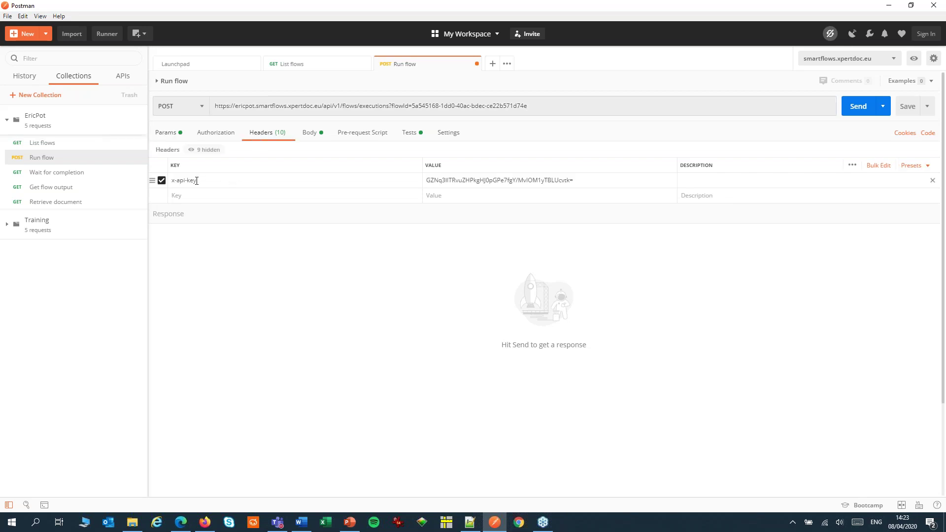
left_click(310, 136)
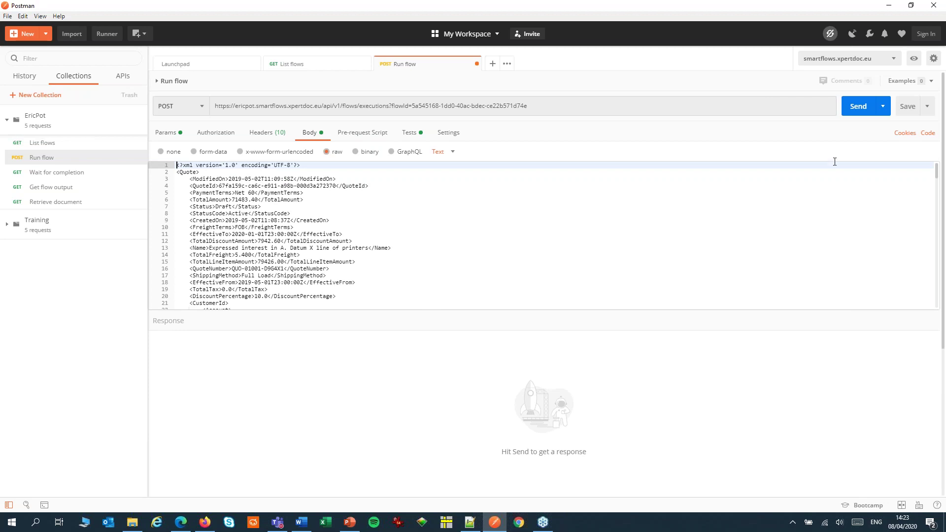
left_click(857, 106)
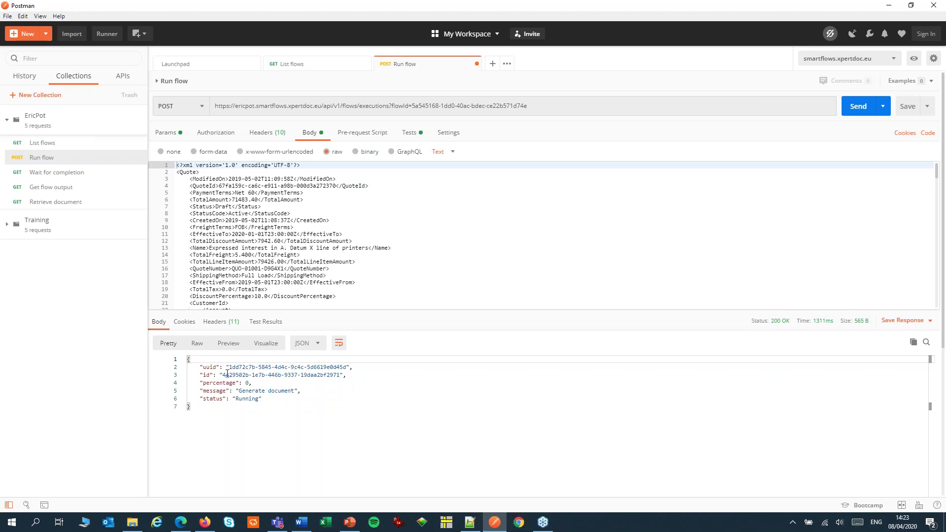
left_click_drag(223, 375, 339, 378)
key("ctrl+c")
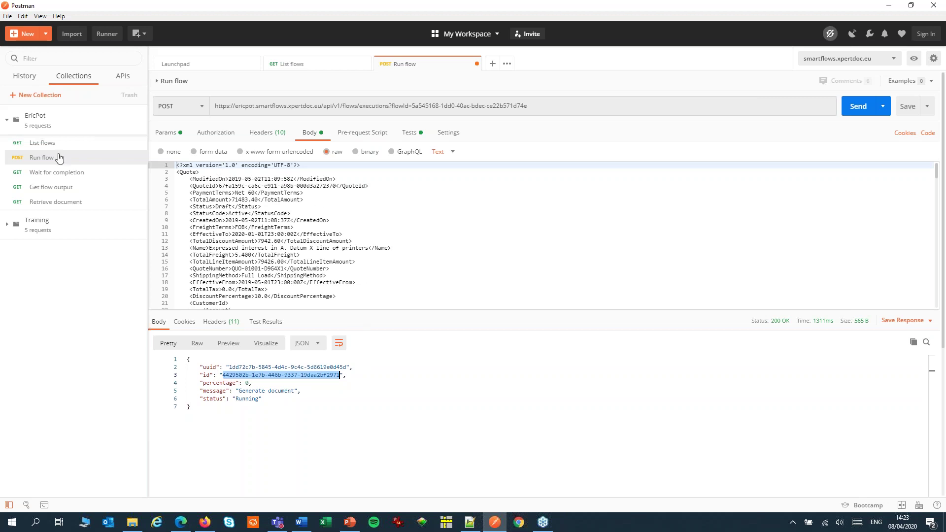
Step: Replace the execution id in the Wait for completion URL and send it, getting Success at 100
left_click(42, 177)
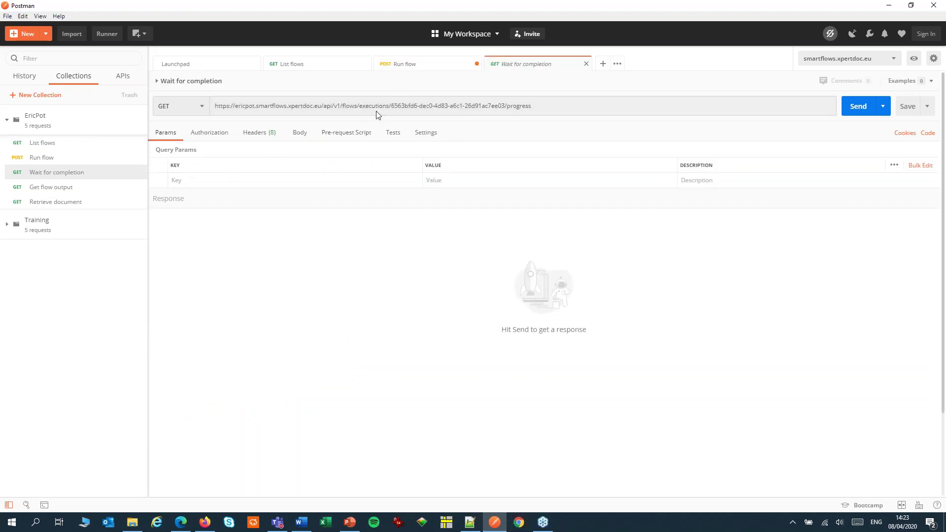
left_click_drag(391, 106, 504, 105)
key("ctrl+v")
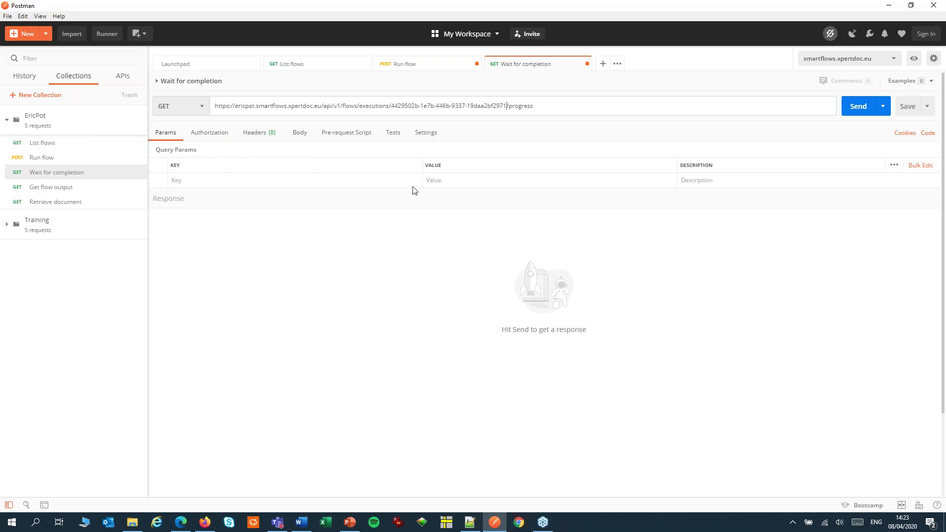
left_click(853, 107)
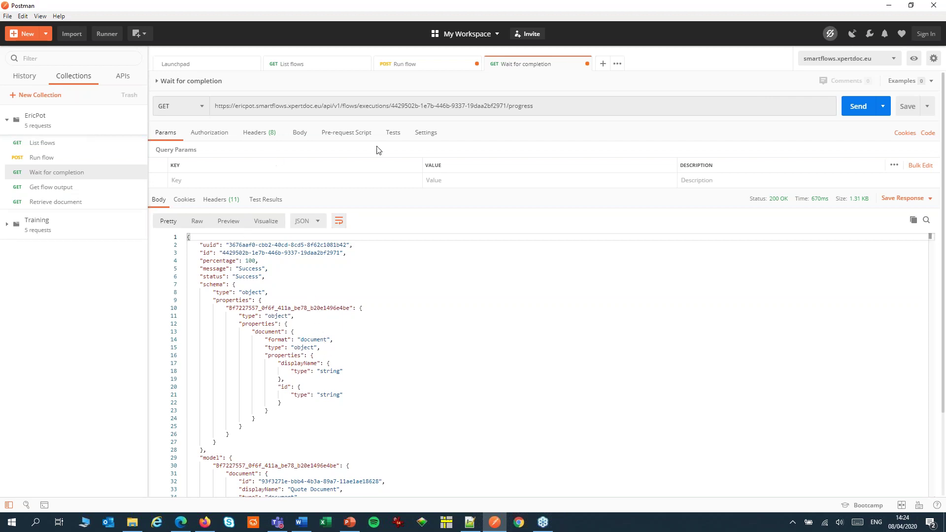
left_click(44, 191)
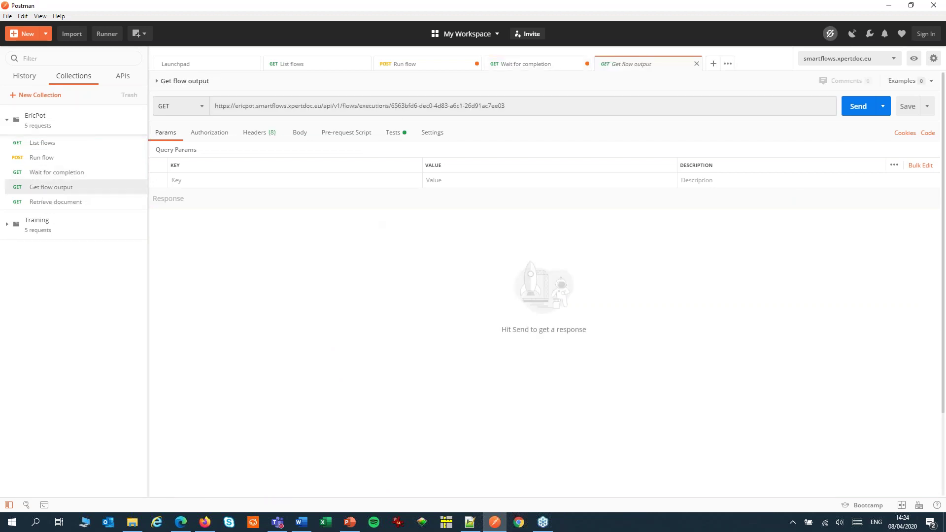
Step: Put the new execution id into the Get flow output URL, send it, and select the Quote Document's id in the model
left_click(390, 105)
left_click(390, 106)
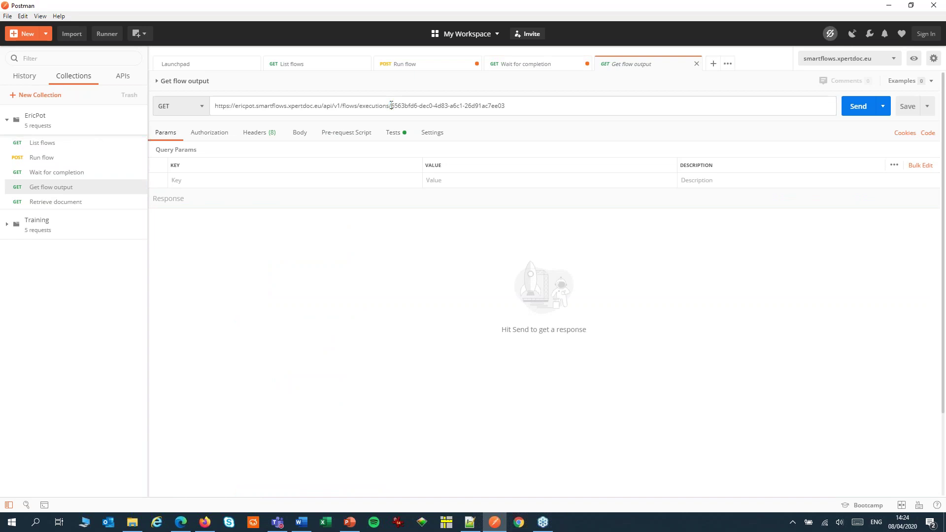
left_click_drag(390, 105, 539, 116)
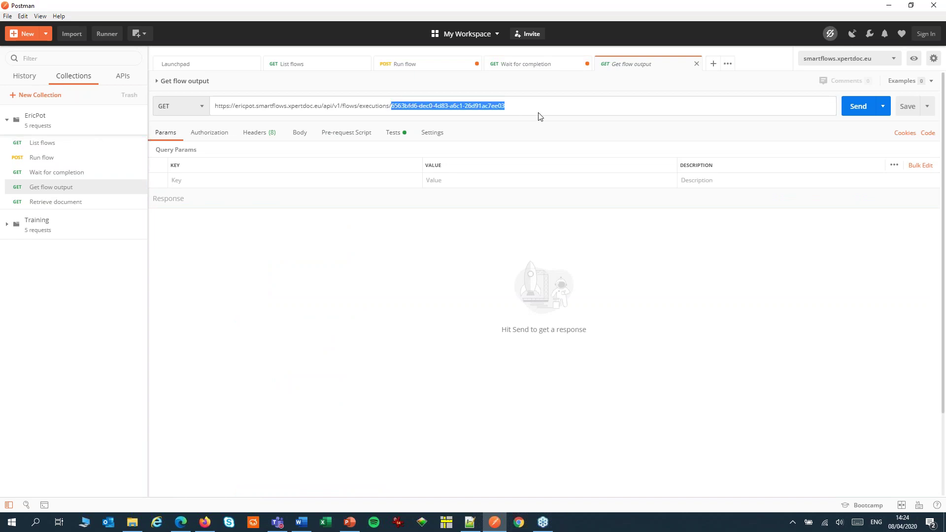
key("ctrl+v")
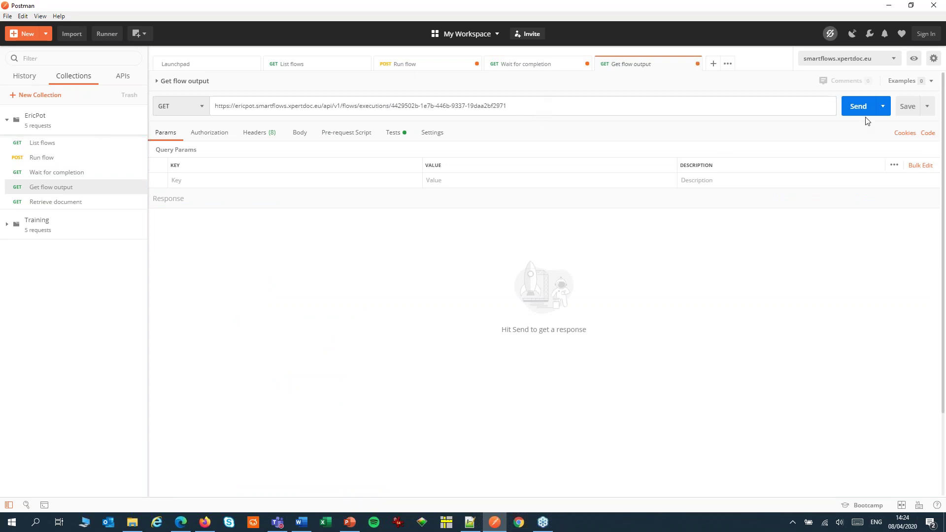
left_click(862, 111)
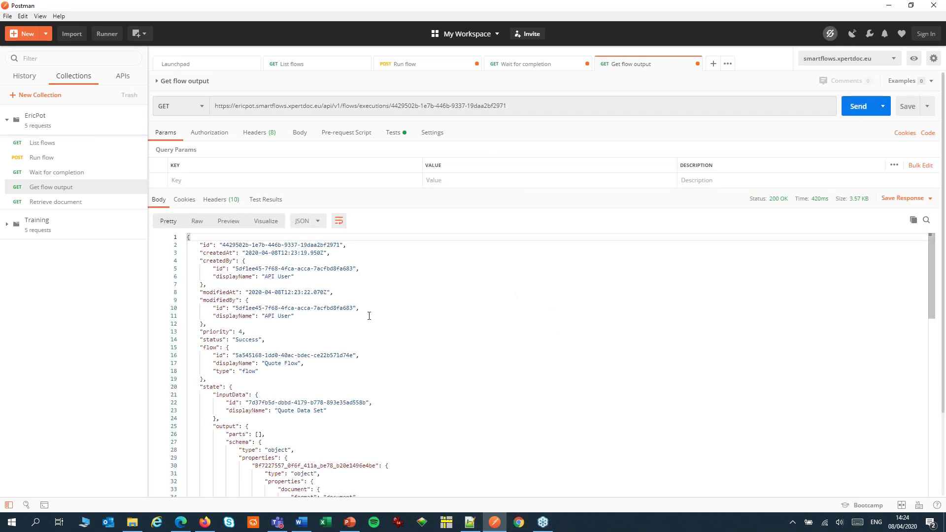
scroll(360, 302, "down", 2)
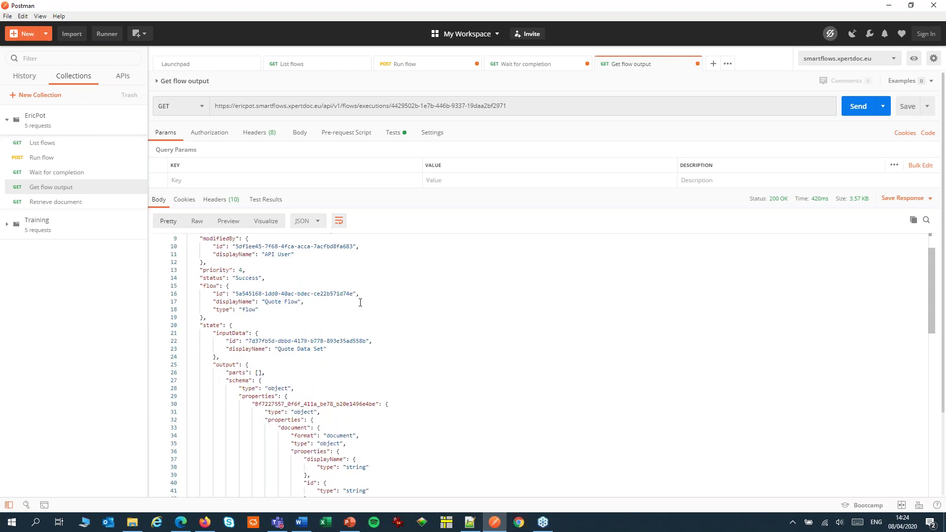
scroll(293, 287, "down", 2)
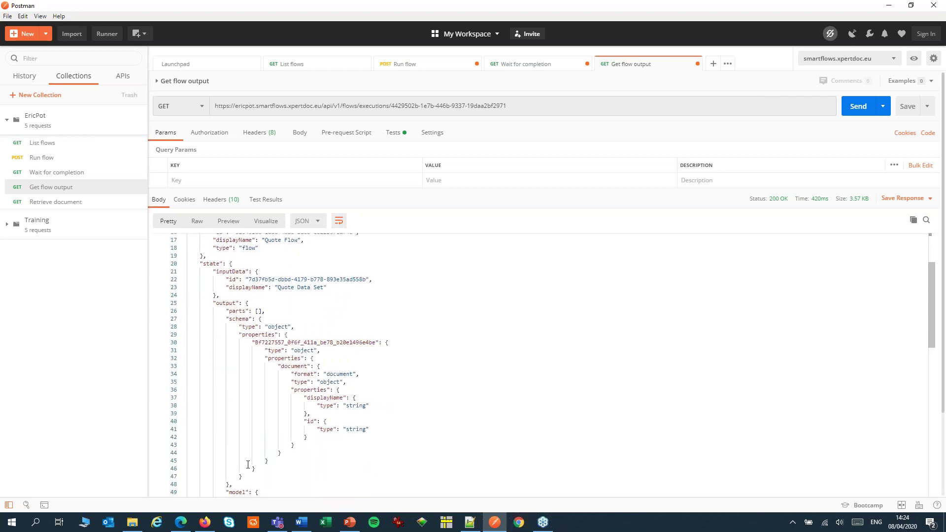
scroll(248, 465, "down", 5)
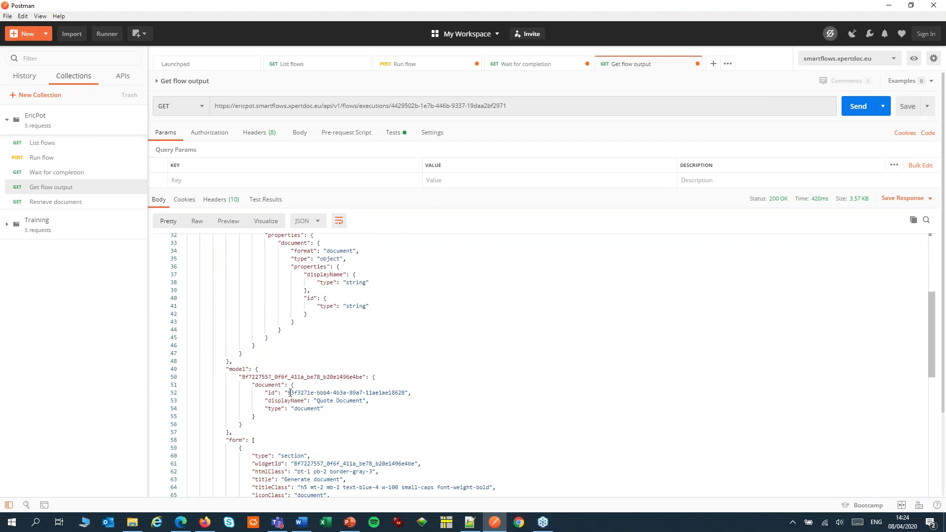
left_click_drag(287, 393, 405, 396)
key("ctrl+c")
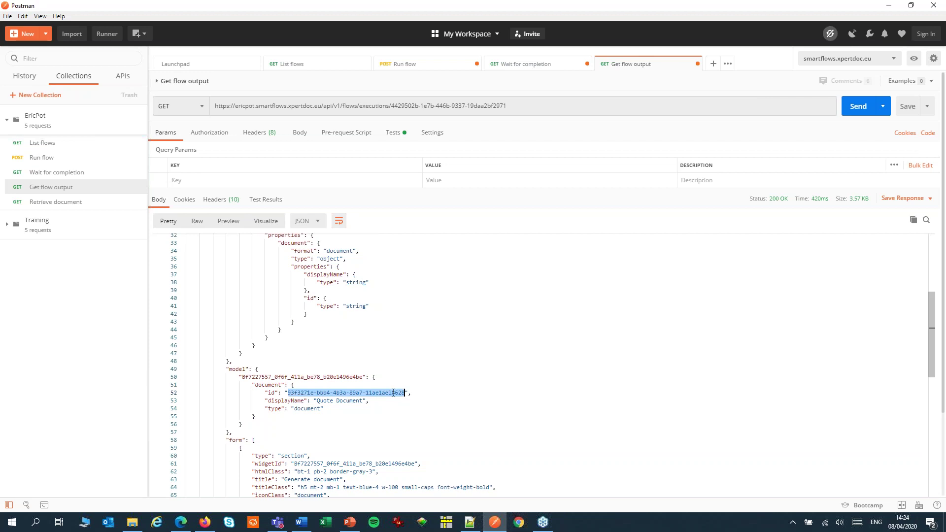
Step: Paste the Quote Document's id into the Retrieve document URL and send the request
left_click(54, 209)
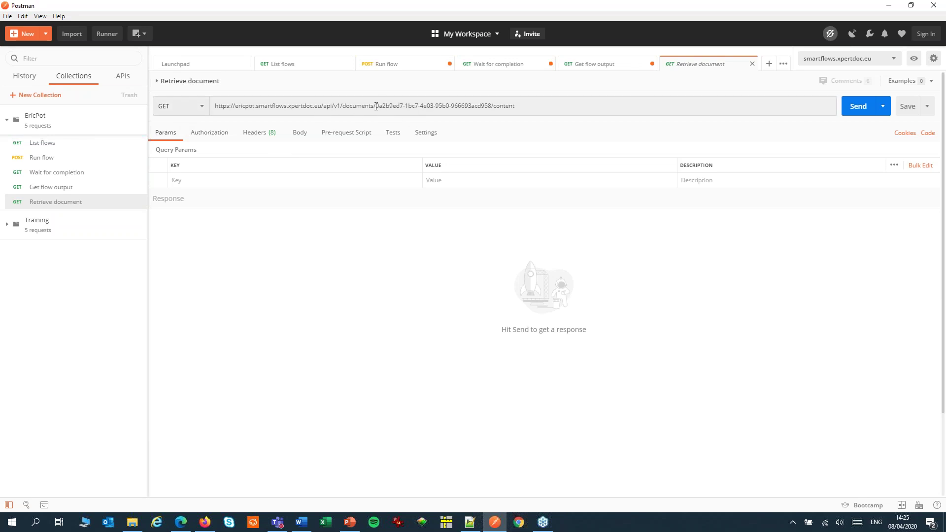
left_click_drag(376, 106, 490, 104)
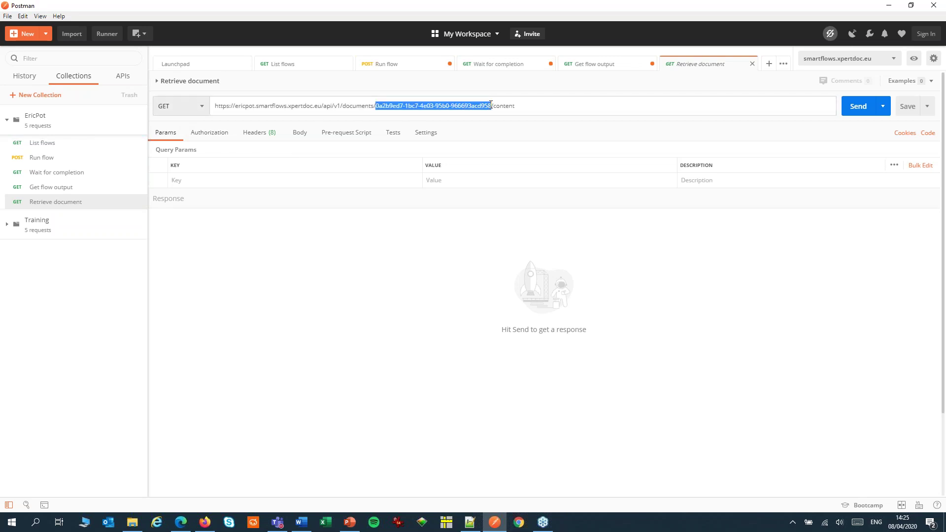
key("ctrl+v")
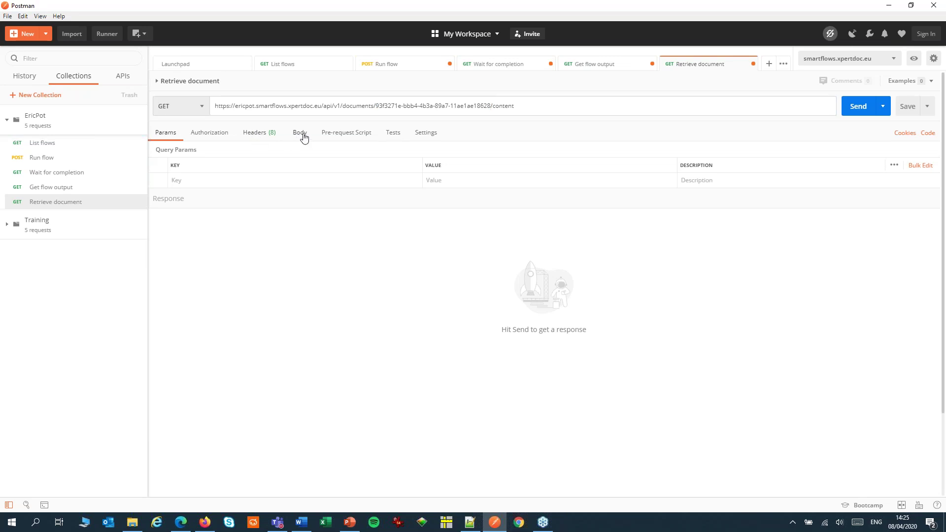
left_click(858, 108)
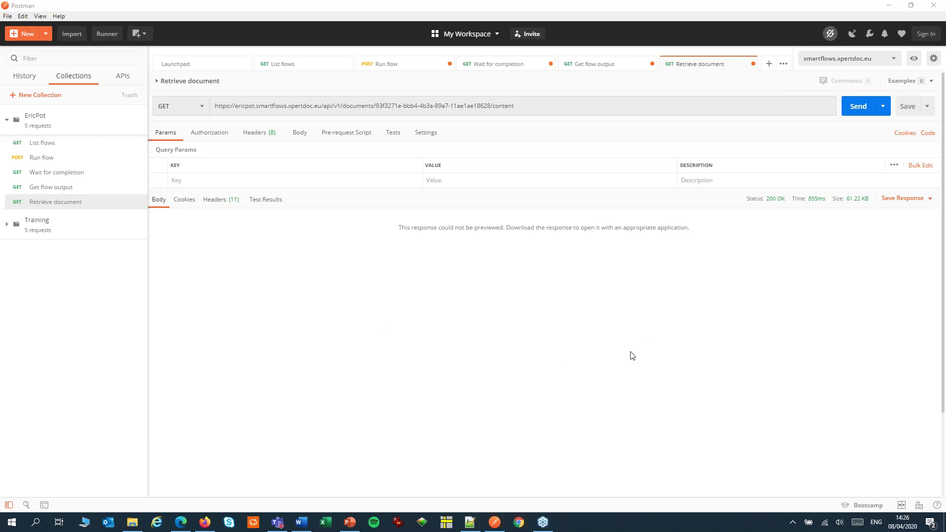
Step: Save the 61.22 KB response to a file on the Desktop as response.pdf
left_click(899, 202)
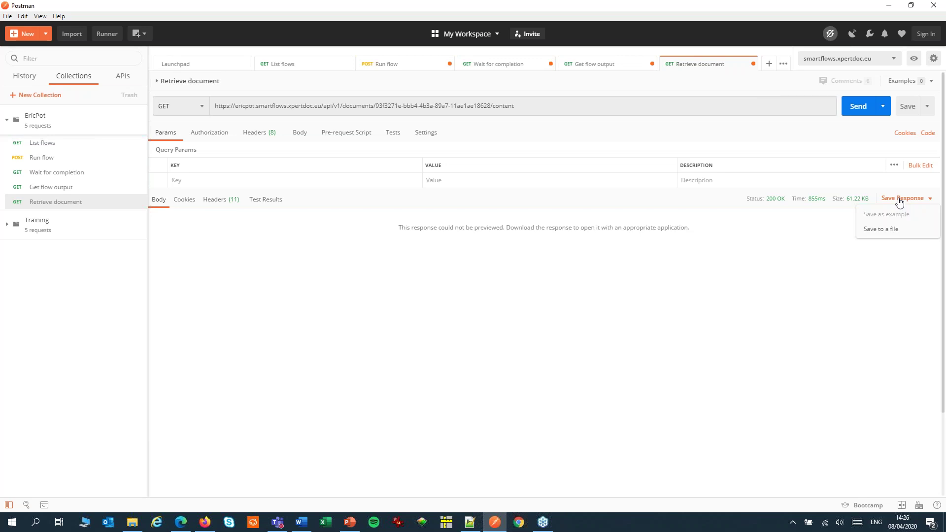
left_click(884, 230)
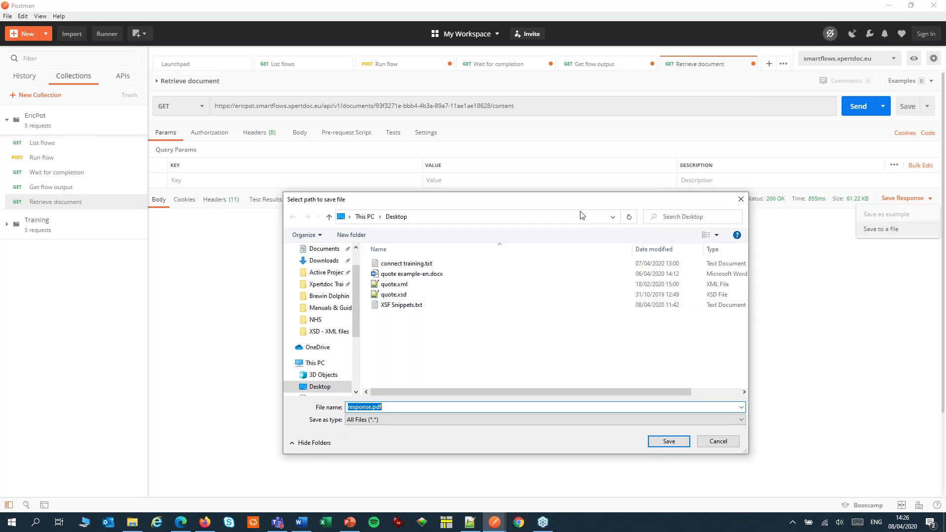
left_click_drag(609, 203, 464, 180)
left_click(522, 419)
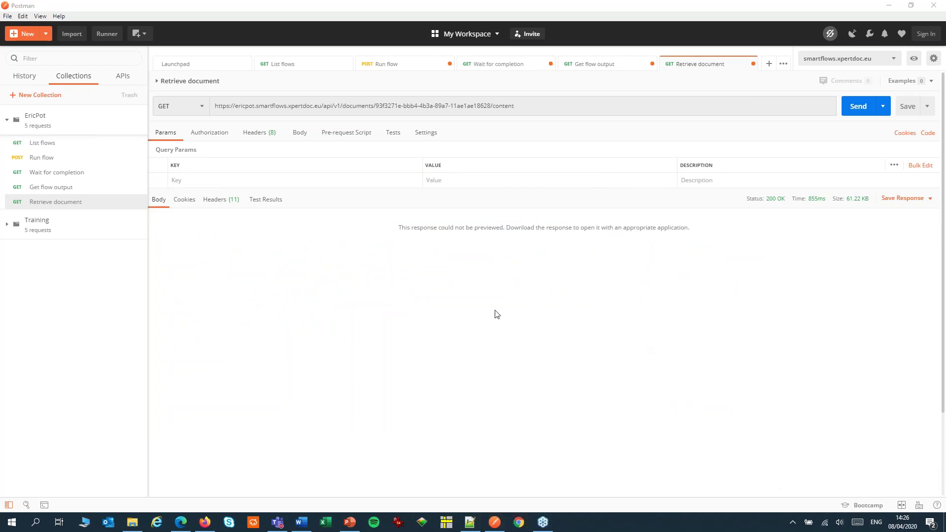
Step: Open response.pdf from the desktop to view the 3-page Price Quotation, then return to slide 10 in PowerPoint
left_click(84, 522)
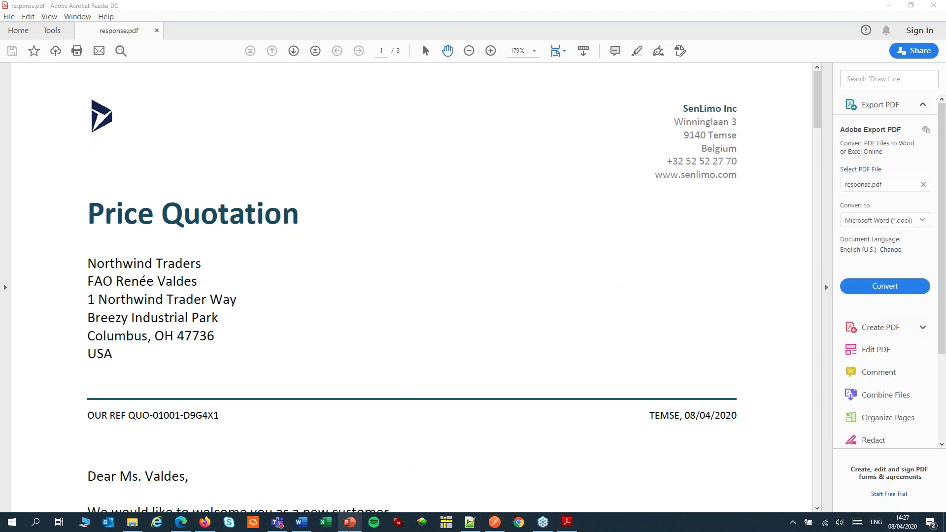
left_click(350, 523)
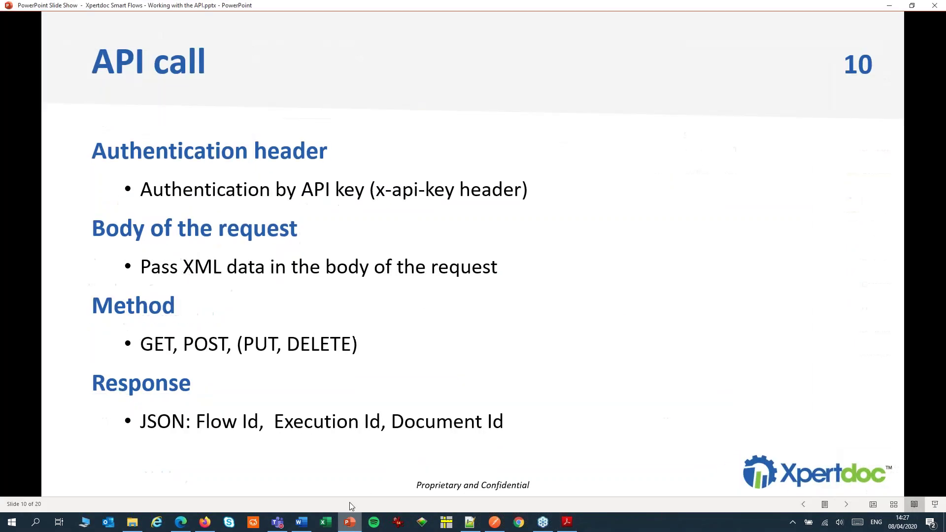
Step: Advance to slide 11, List flows, showing the GET flows endpoint and its JSON response
left_click(378, 413)
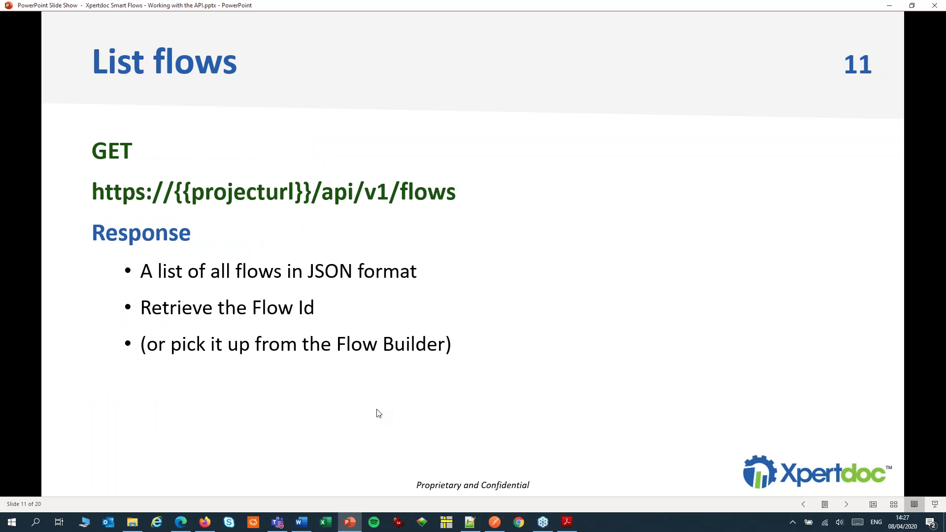